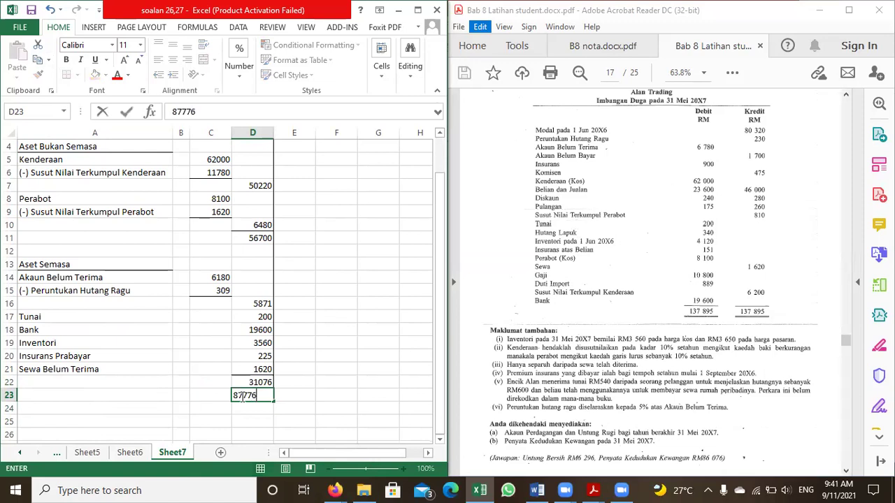
Enter the total 87776 in D23 and give the cell a top and double bottom border
key(Return)
click(241, 397)
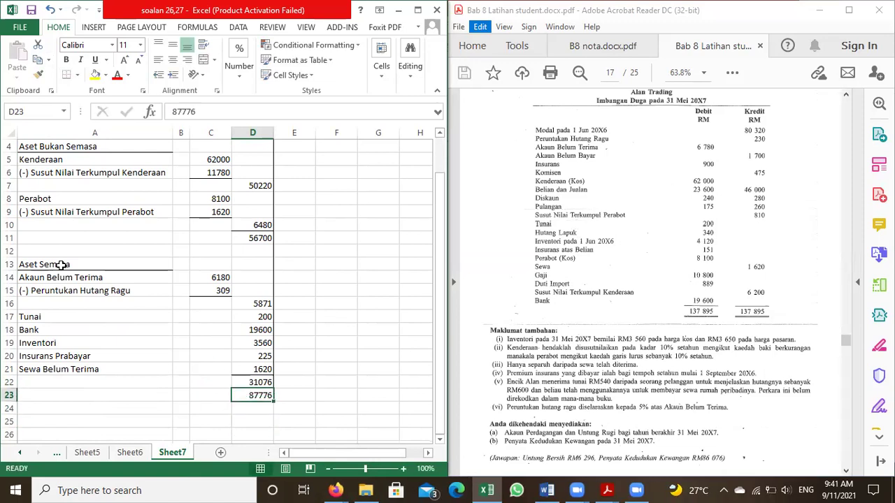
click(78, 75)
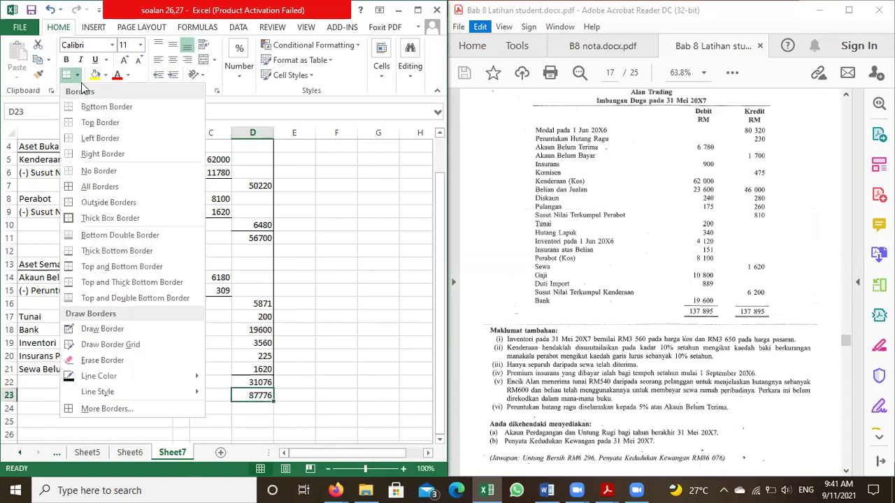
click(120, 299)
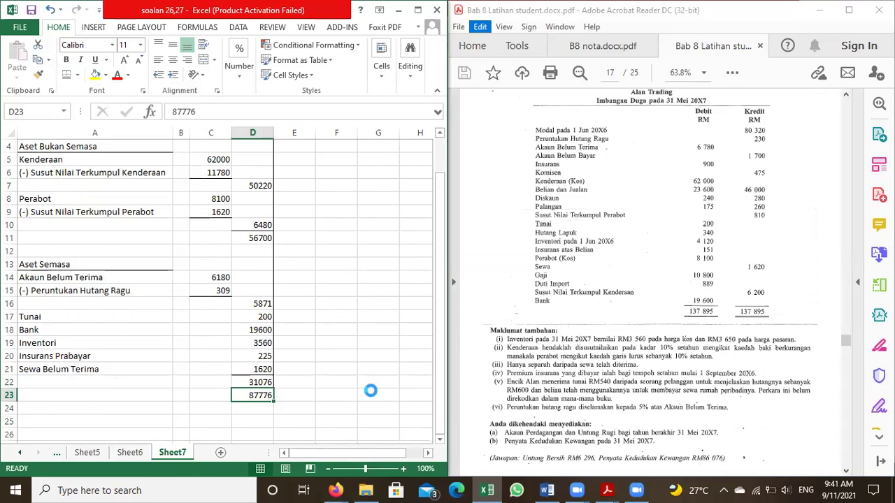
click(322, 305)
Enter the heading "Ekuiti Pemilik" in E4 and widen column E to fit it
scroll(337, 395, up, 1)
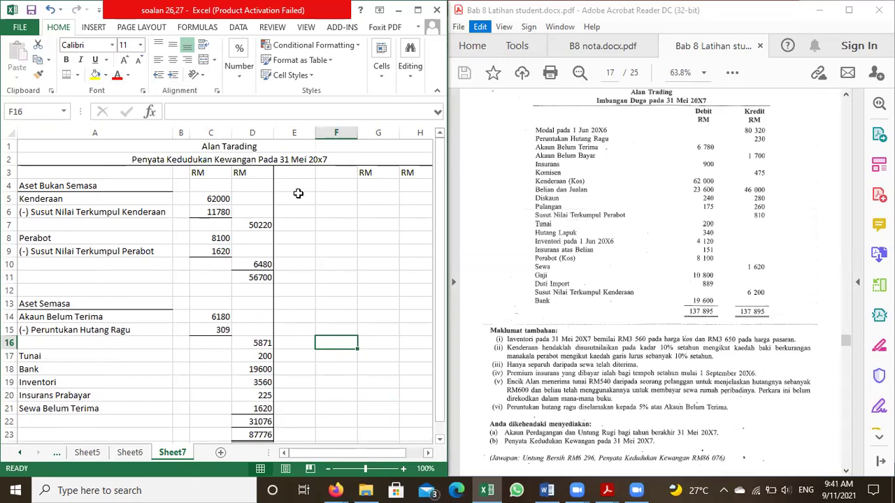
click(292, 187)
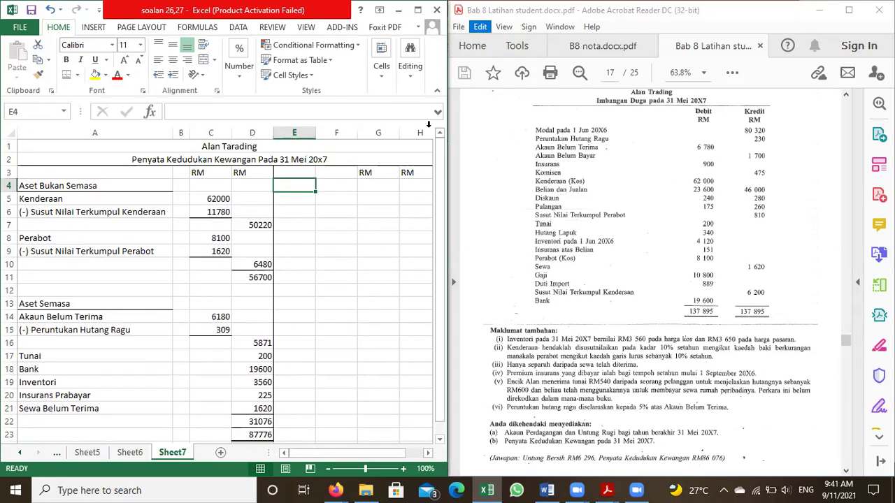
text(Ek)
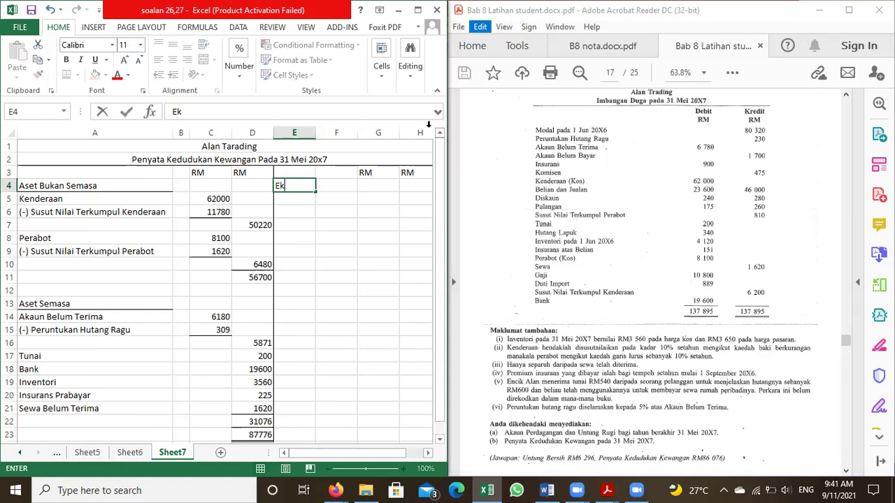
text(uiti Pemilik)
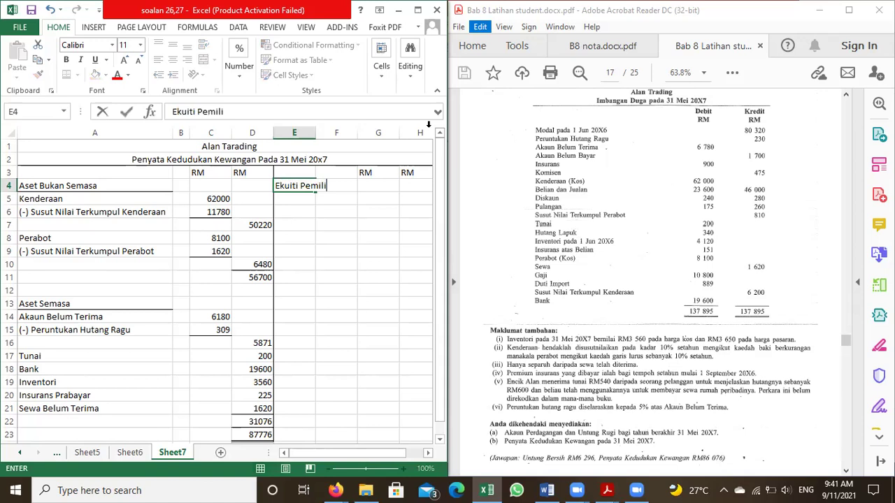
click(339, 161)
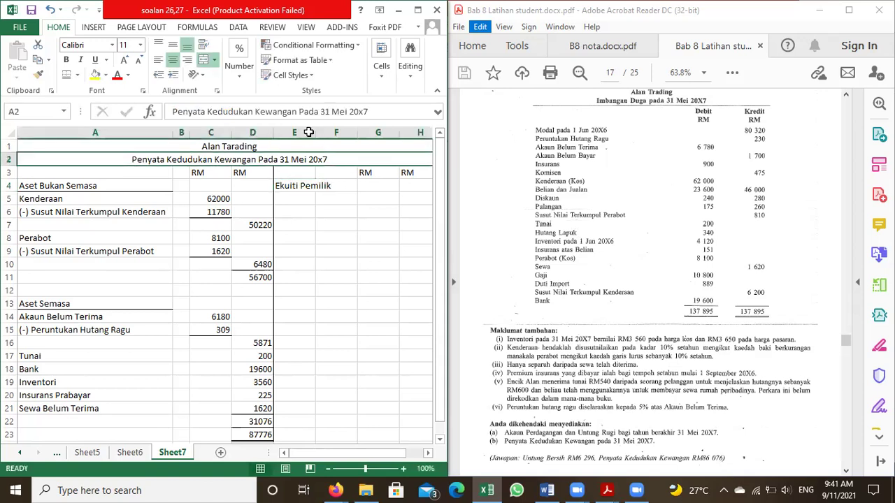
click(297, 133)
drag(316, 134, 349, 136)
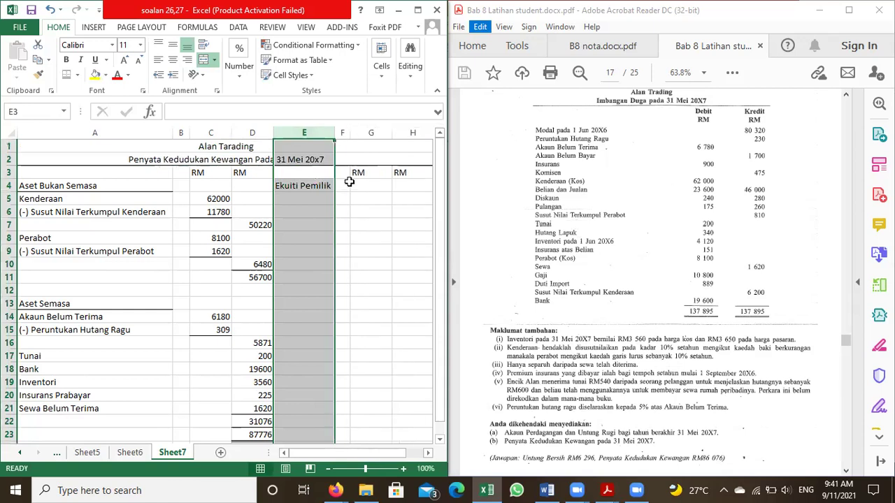
Add the line "Modal Awal" in E5 with the amount 80320 in G5
click(288, 198)
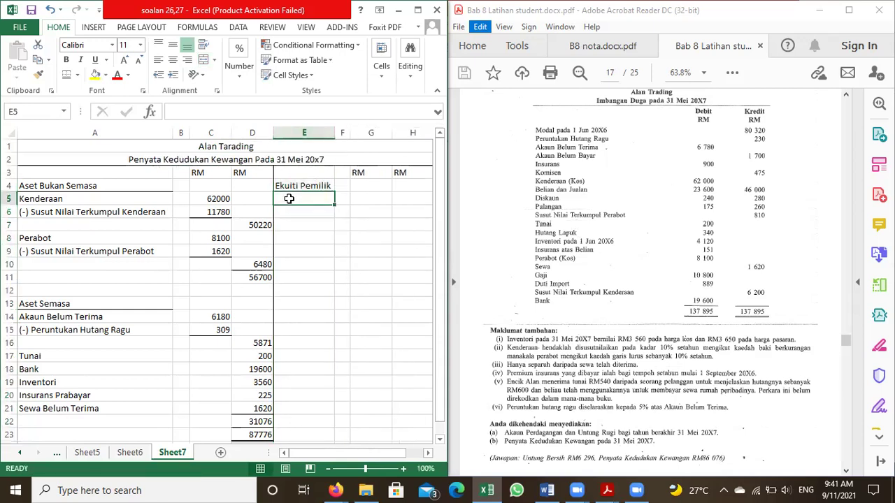
text(Modal)
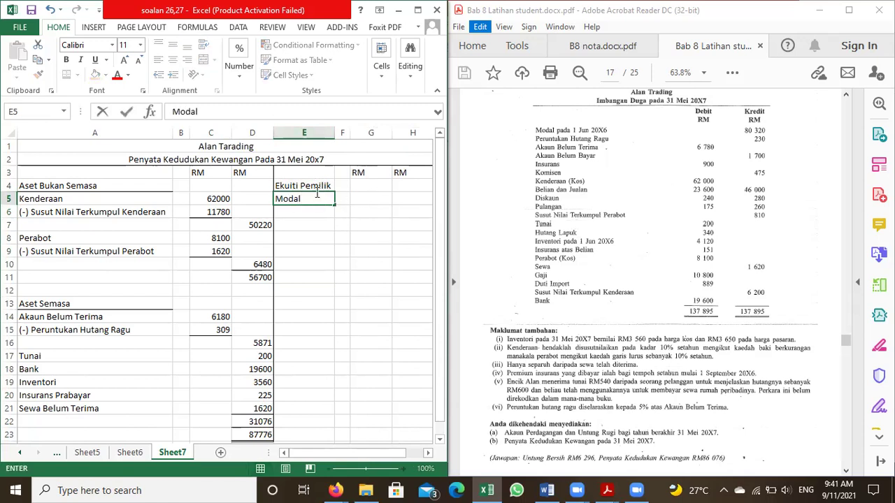
text( Awal)
click(363, 196)
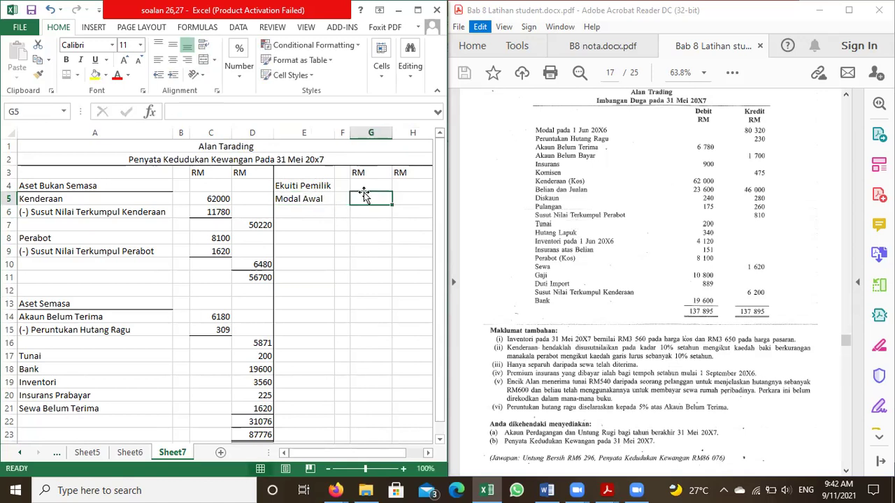
text(80320)
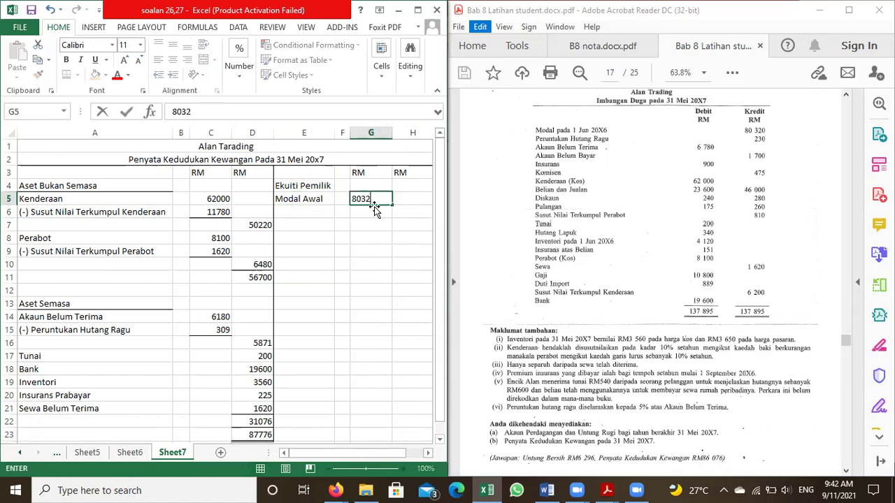
Add the line "(+) Untung Bersih" in E6 with the amount 6296 in G6
click(296, 208)
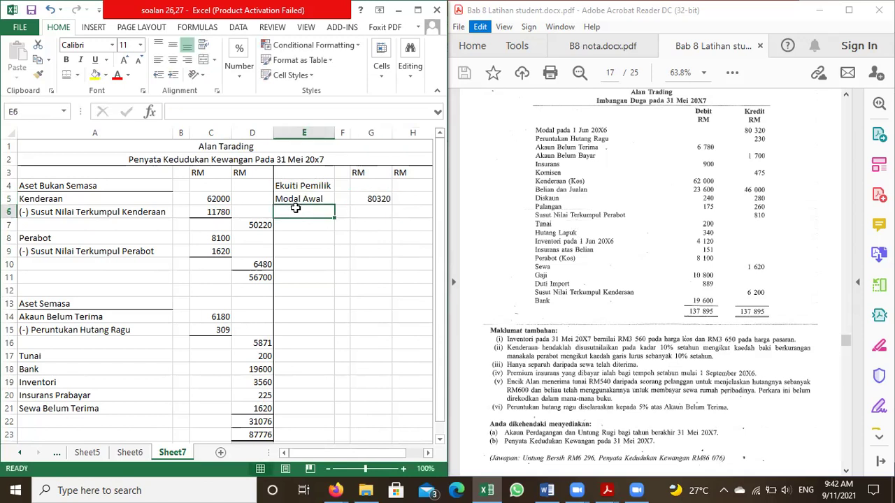
text(()
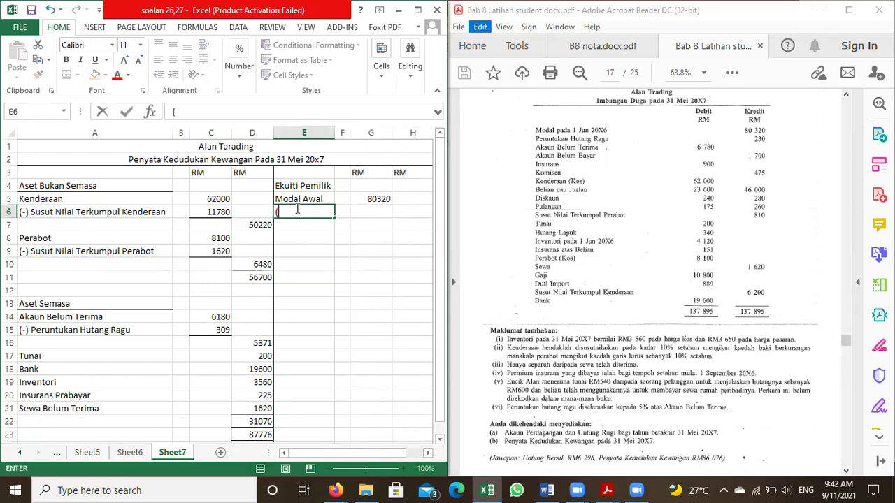
text(+) Ub)
key(BackSpace)
text(ntung Ber)
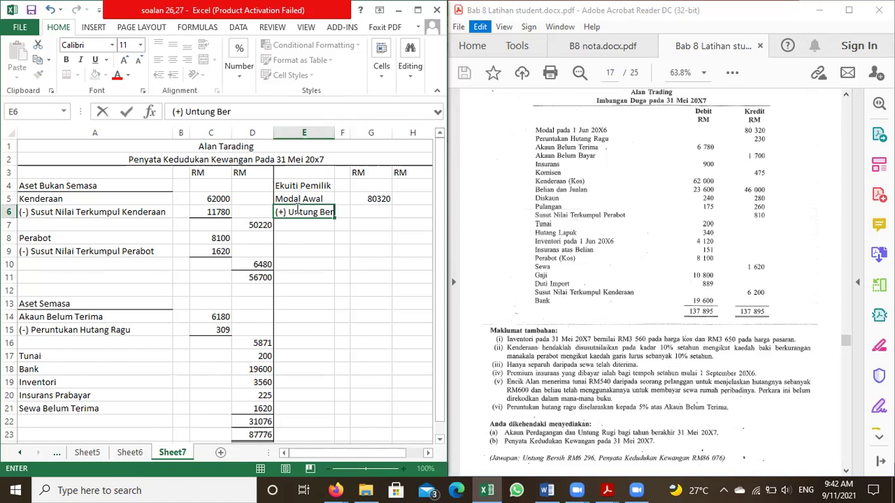
text(sih)
click(361, 213)
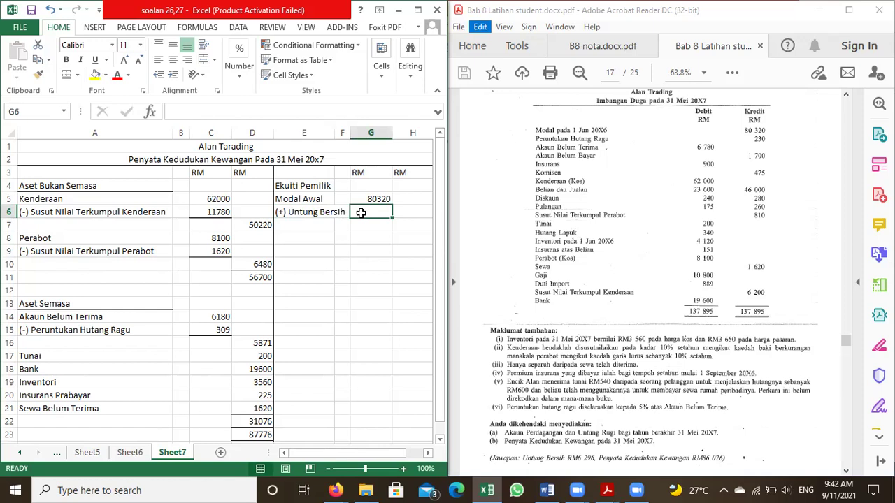
text(6296)
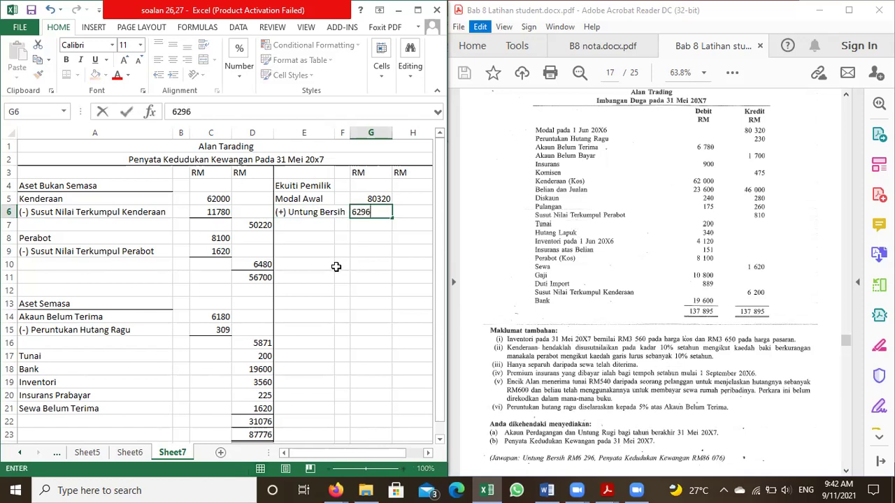
click(341, 264)
Apply a bottom border to the Untung Bersih amount in G6
click(376, 211)
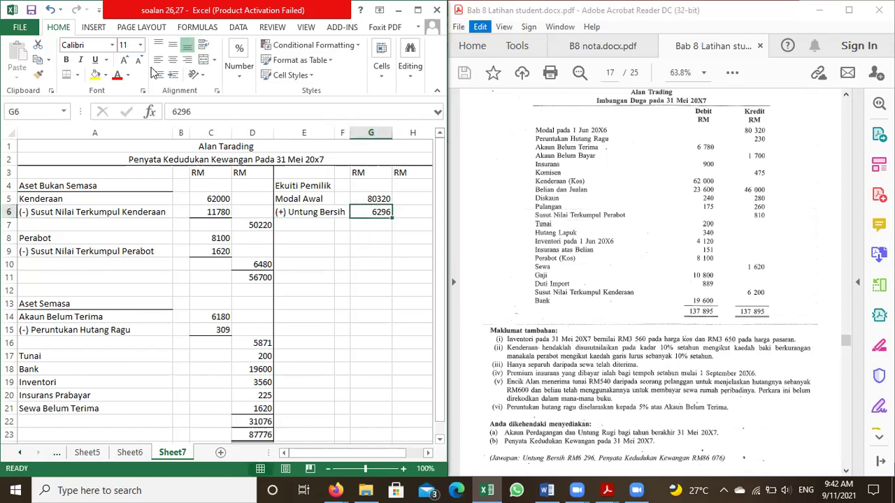
click(77, 75)
click(97, 106)
click(339, 237)
Add Modal Awal and Untung Bersih in H7 with the formula =G5+G6, and narrow column H slightly
click(399, 225)
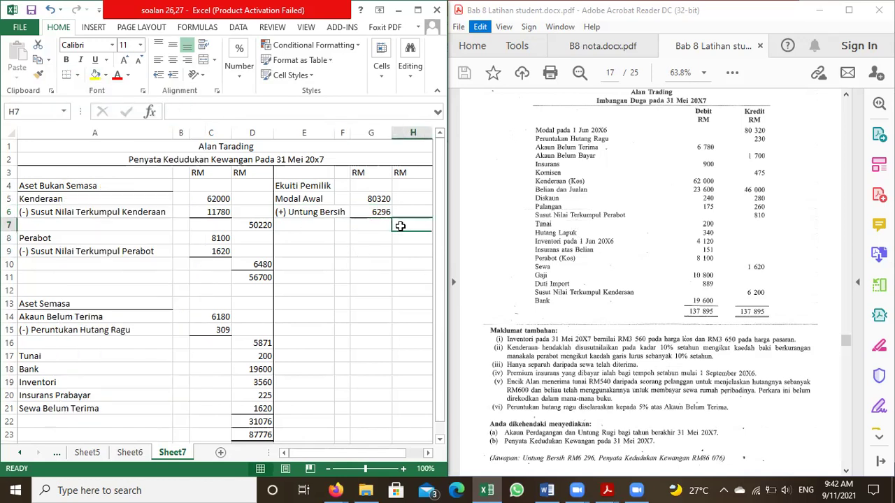
text(=)
scroll(360, 200, right, 1)
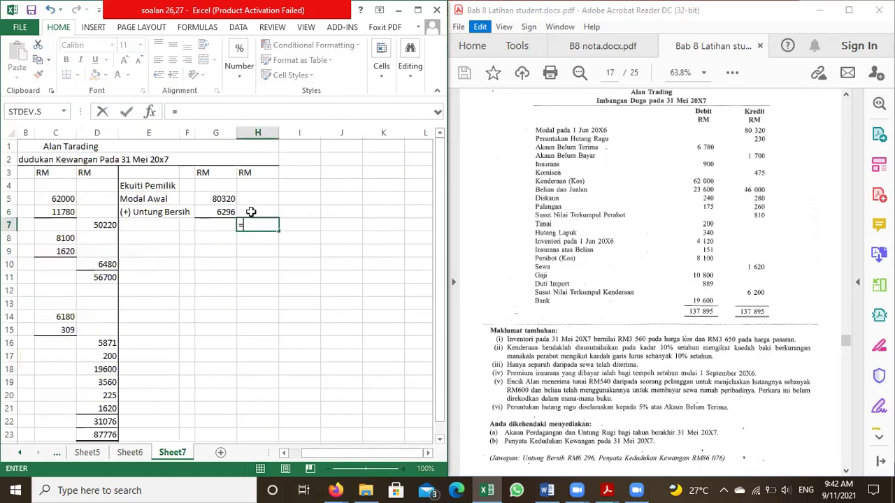
click(218, 198)
text(+)
click(218, 212)
key(Return)
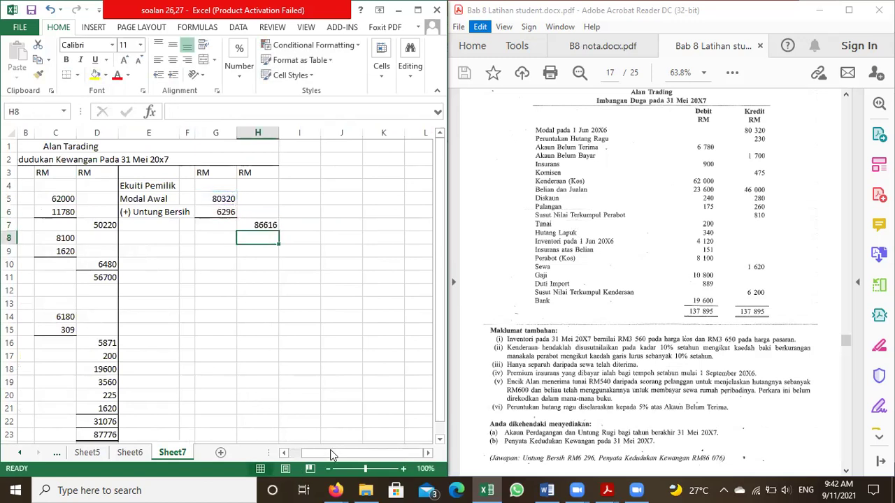
drag(328, 453, 270, 444)
click(373, 226)
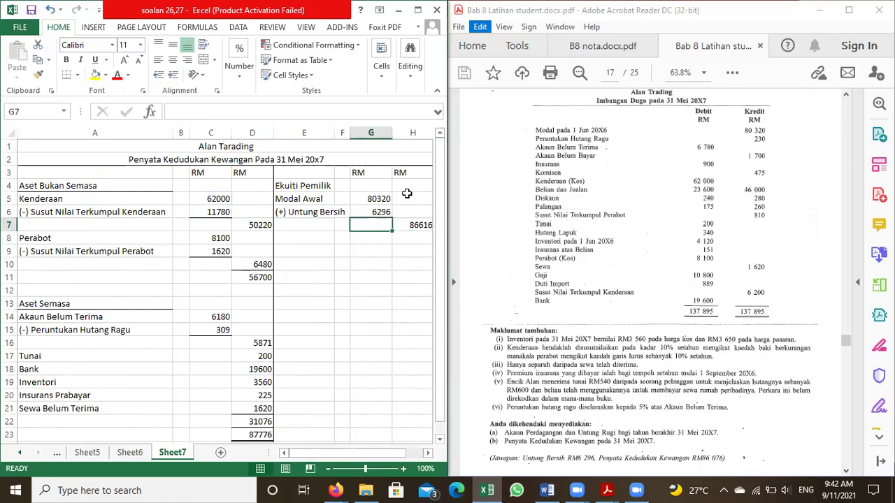
drag(430, 133, 425, 134)
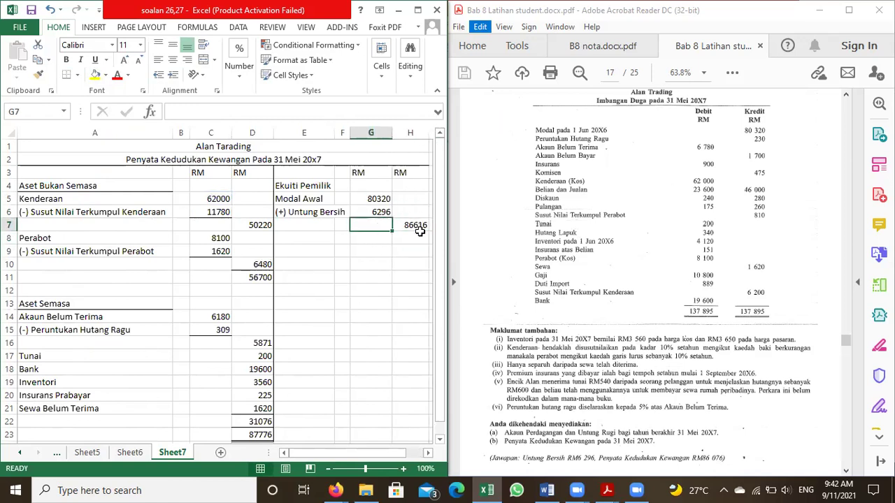
click(405, 270)
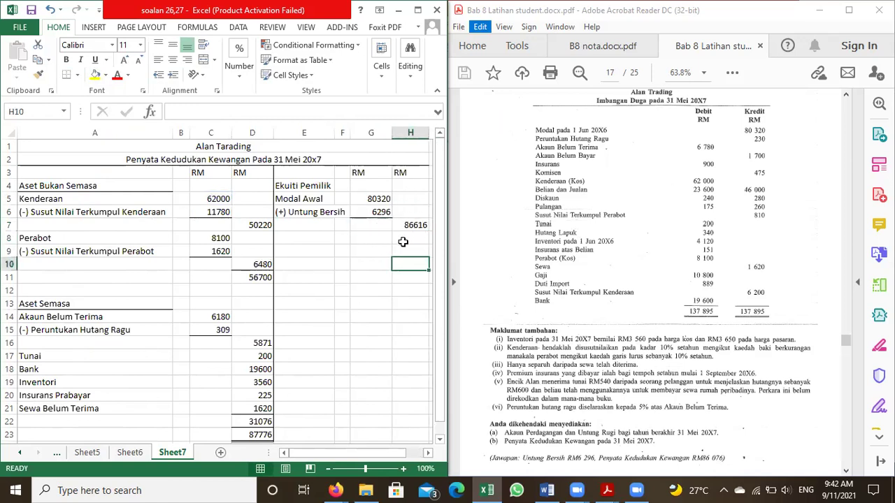
Add the line "(-) Ambilan" in E8 with the amount 540 from Sheet5 in H8, and underline the amount with a bottom border
click(285, 239)
text(()
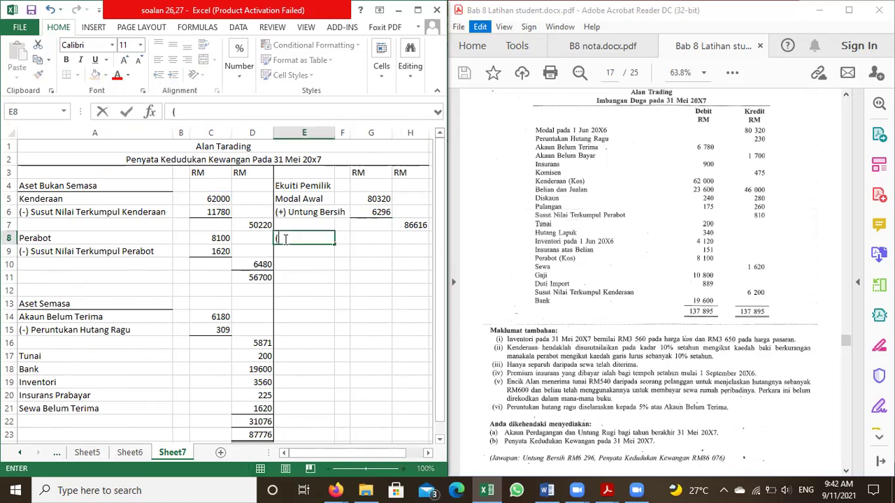
text(-) Ambilan)
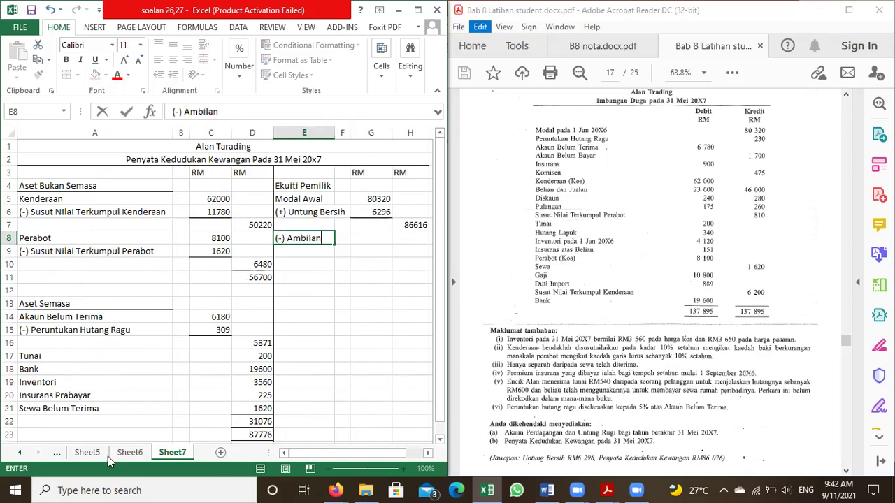
click(96, 454)
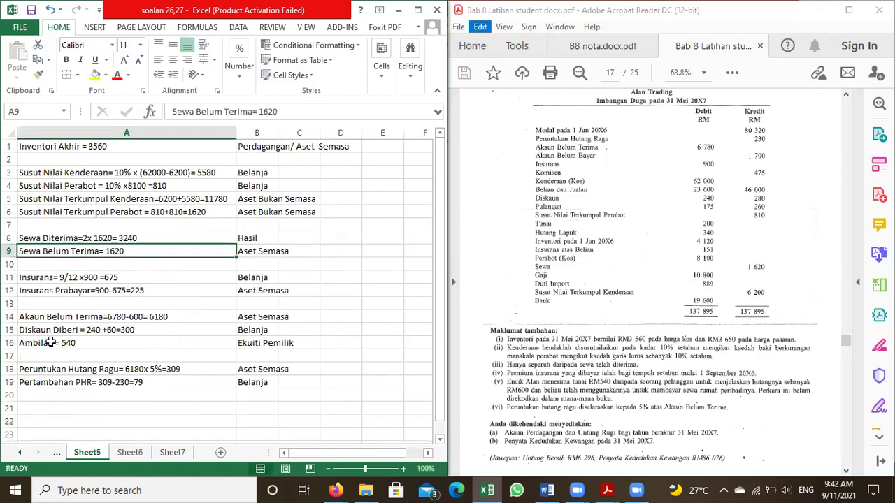
click(170, 453)
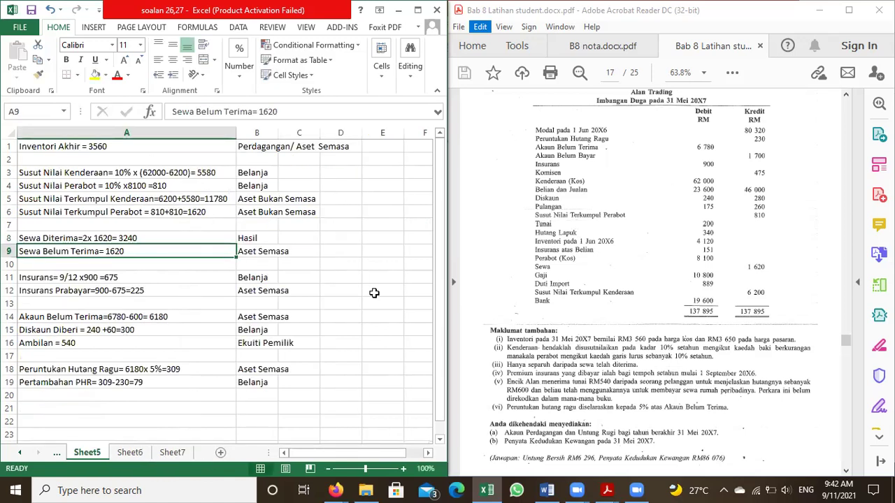
click(413, 239)
text(540)
click(409, 286)
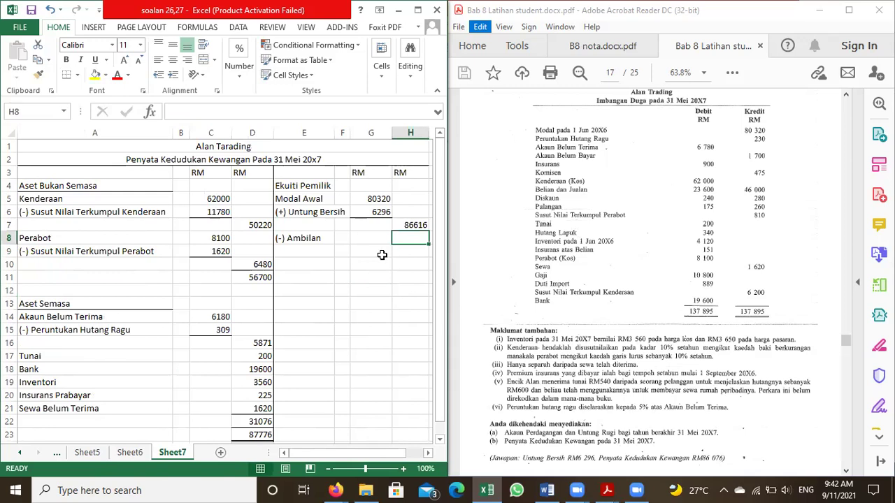
click(404, 240)
Calculate the closing equity in H9 by subtracting Ambilan with the formula =H7-H8
click(408, 250)
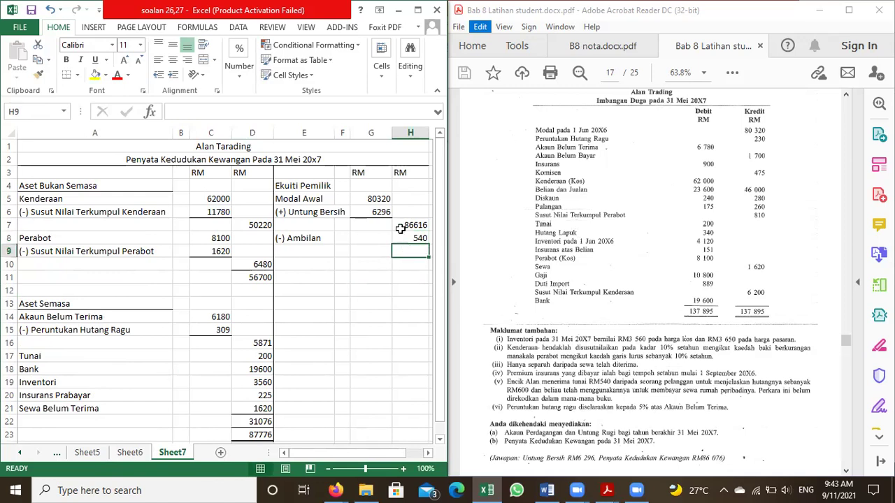
text(=)
click(401, 227)
text(-)
click(397, 238)
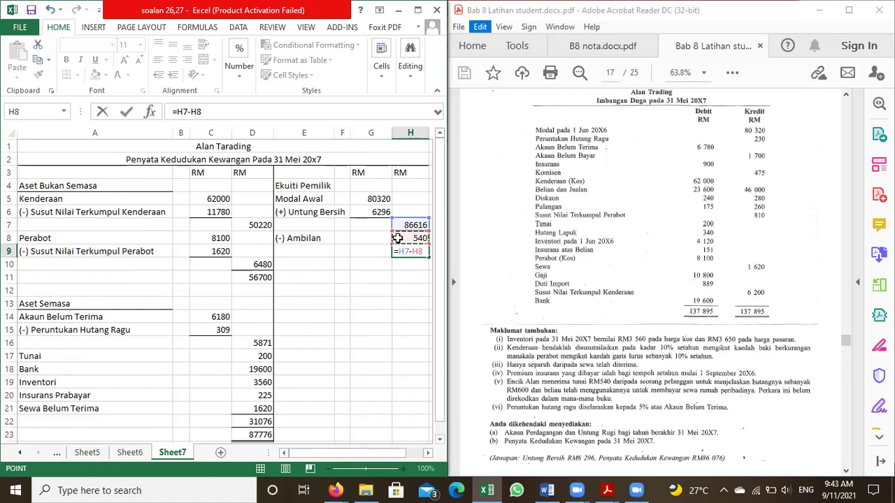
key(Return)
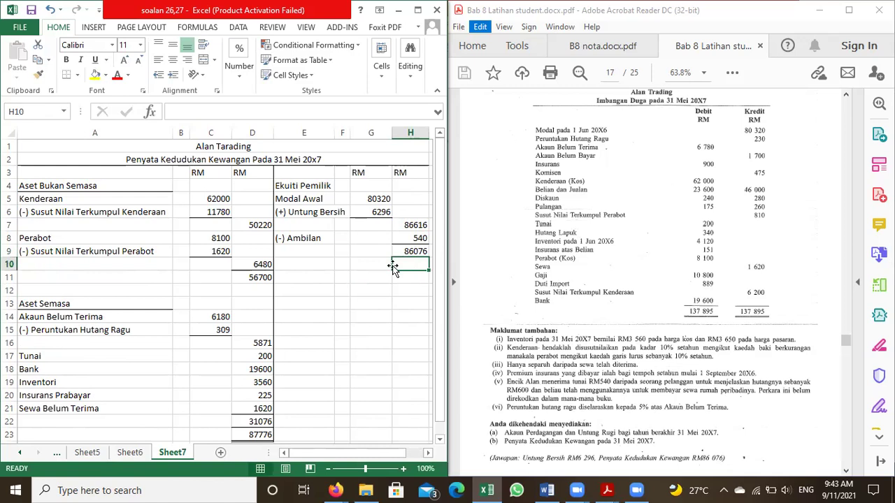
Add the section heading "Liabiliti Semasa" in E11, below the closing equity
click(318, 266)
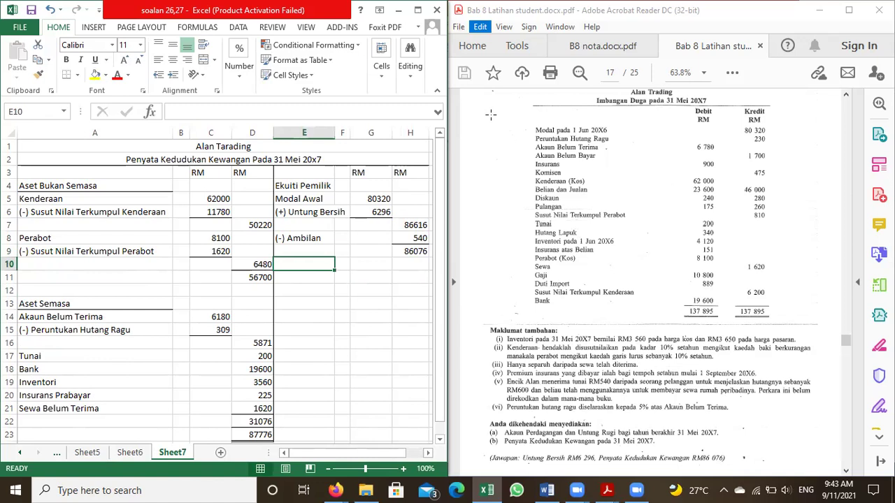
click(298, 276)
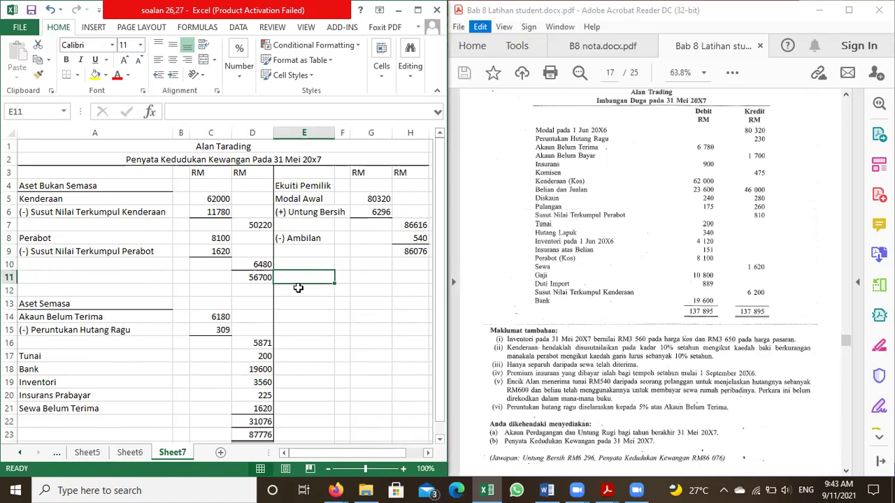
text(Liabiliti Semasa)
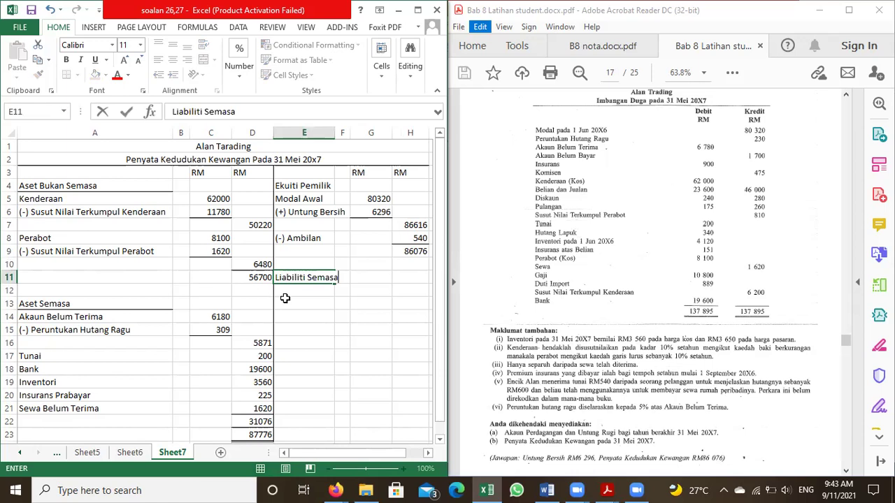
key(Return)
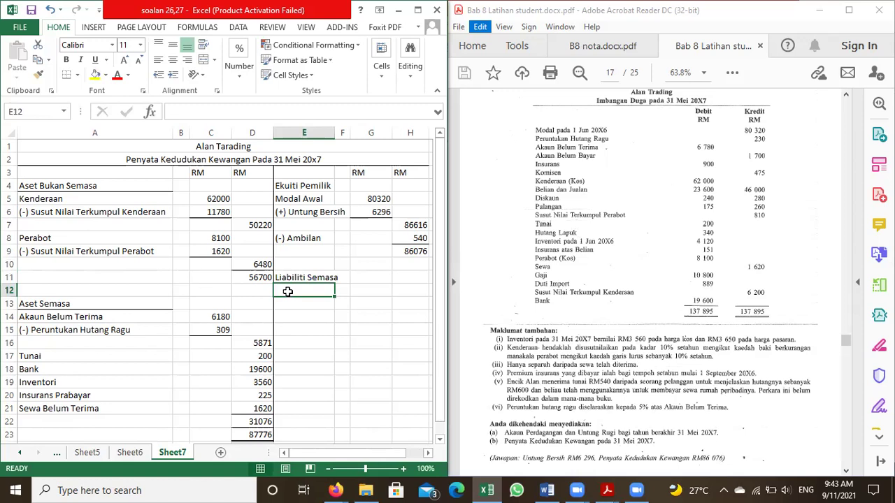
Add the line "Akaun Belum Bayar" in E12 with the amount 1700 in H12
text(Akaun Belum Bayar)
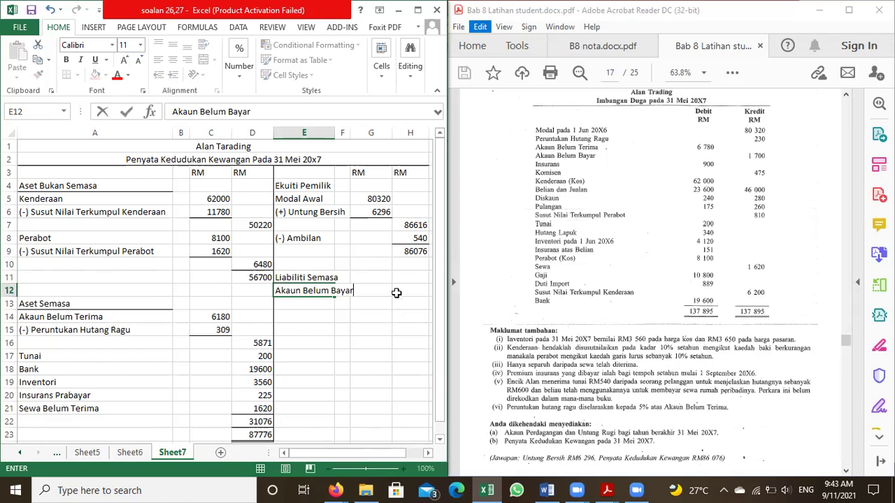
click(395, 292)
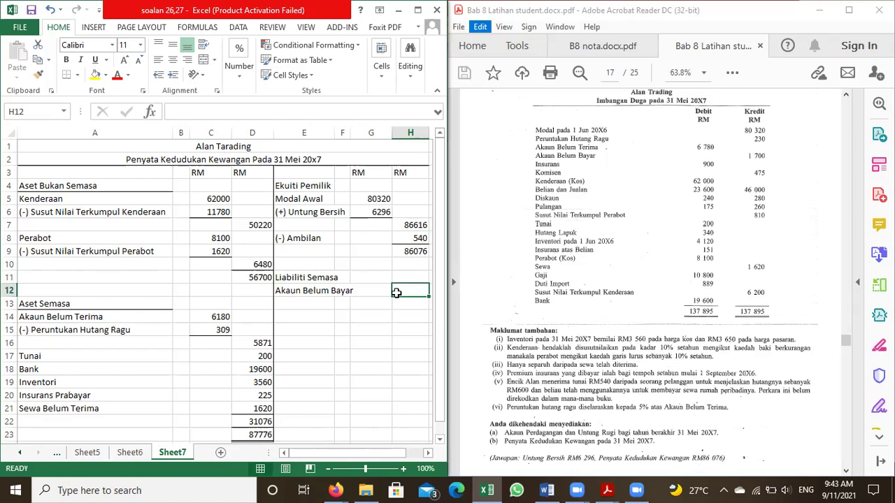
text(1700)
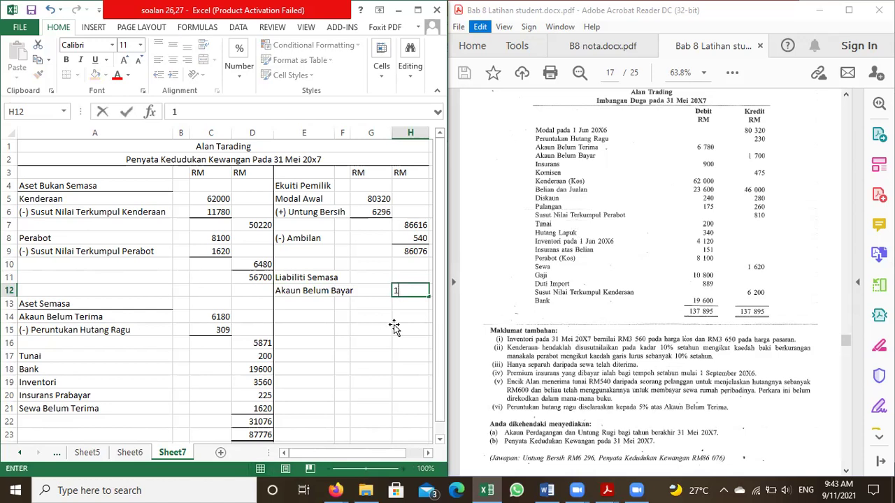
click(383, 327)
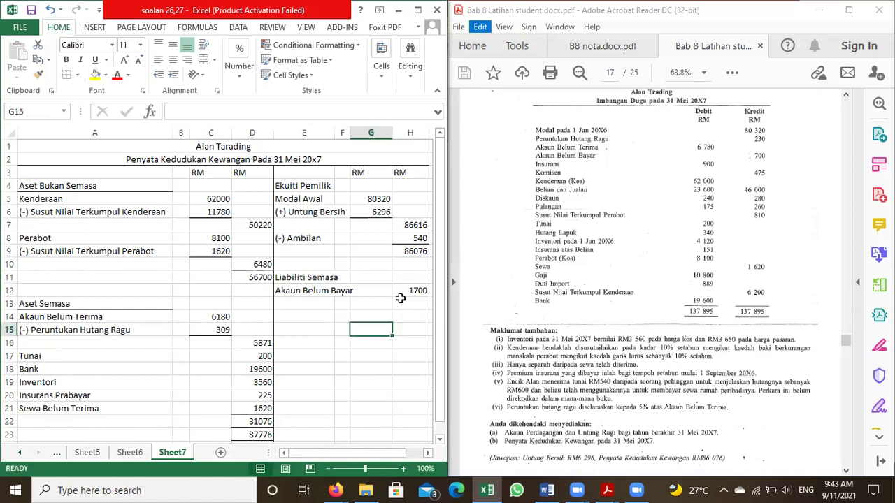
Enter the equity and liabilities total 87776 in H23 and apply a top and double bottom border to the cell
click(397, 435)
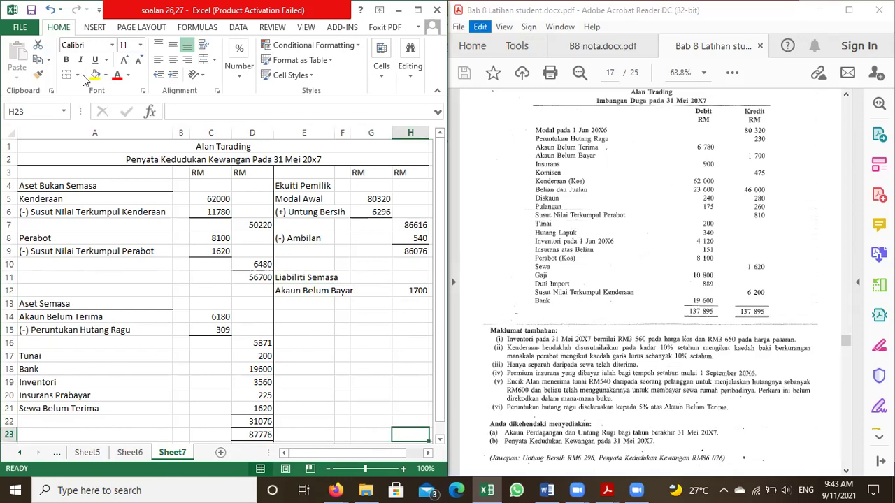
click(78, 76)
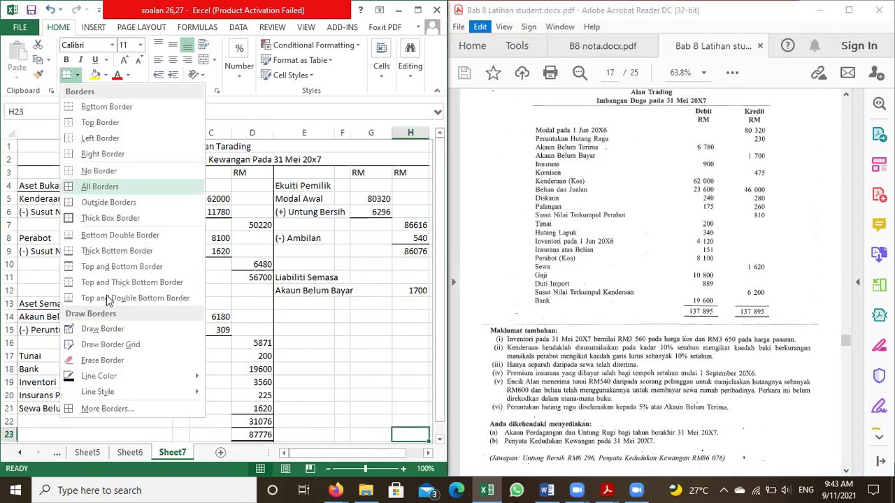
click(357, 357)
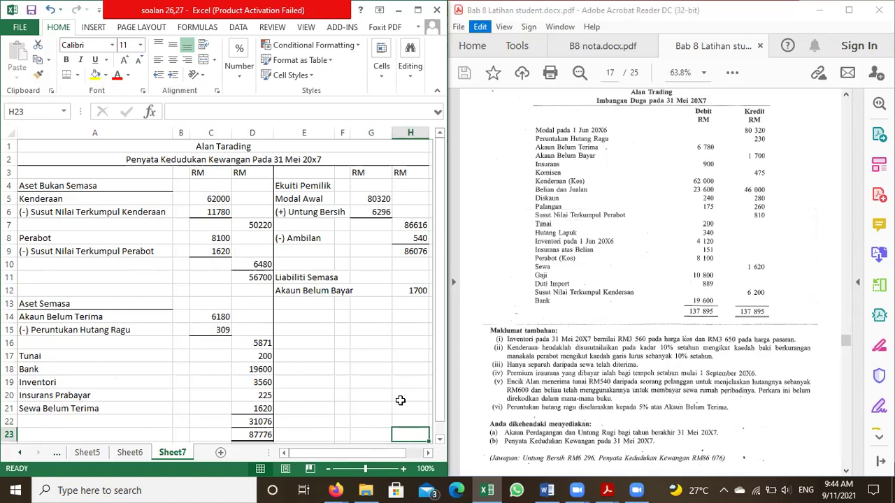
click(369, 395)
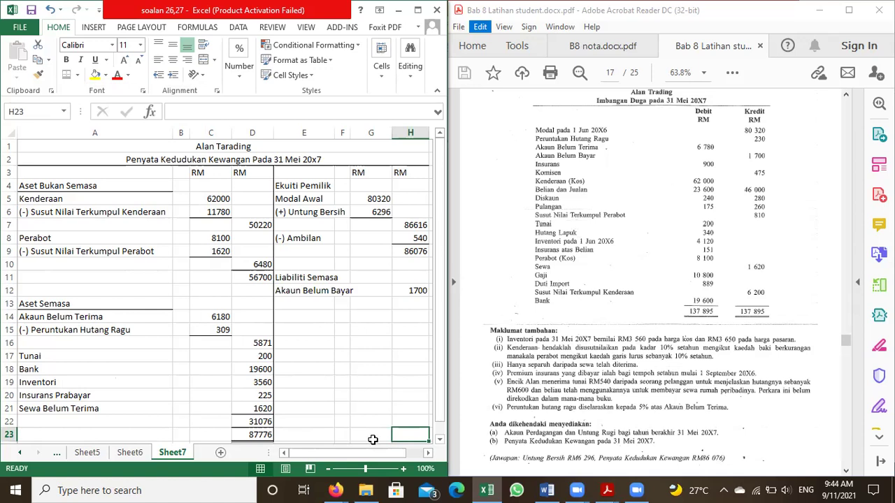
click(411, 435)
text(87776)
click(370, 408)
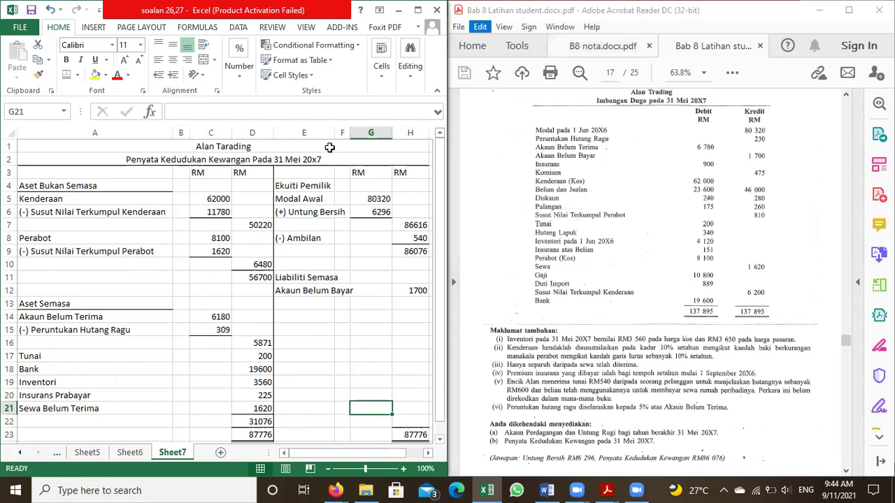
Fit the widths of columns C, D and E to their contents
double_click(232, 133)
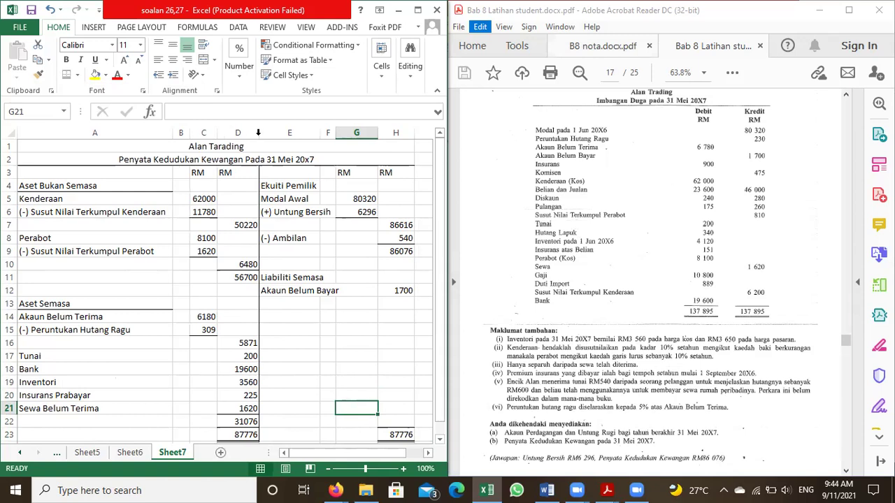
double_click(259, 132)
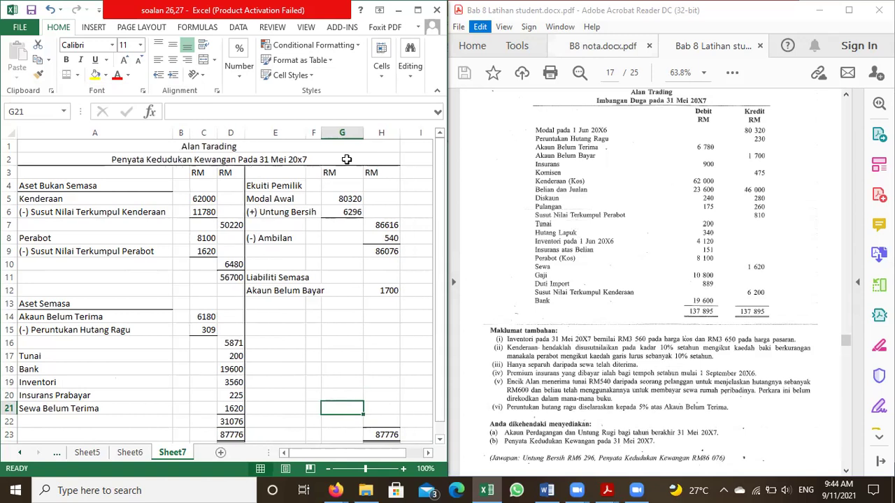
double_click(305, 132)
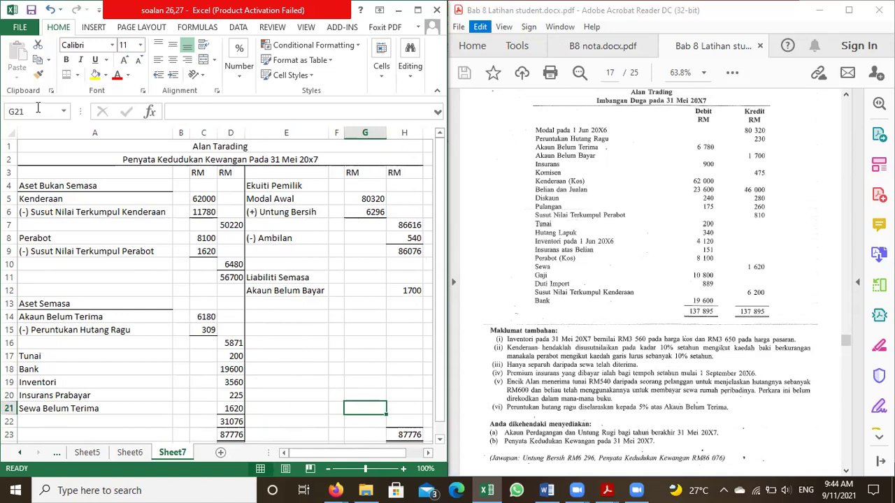
Underline the "Liabiliti Semasa" heading in E11 with a bottom border
click(285, 280)
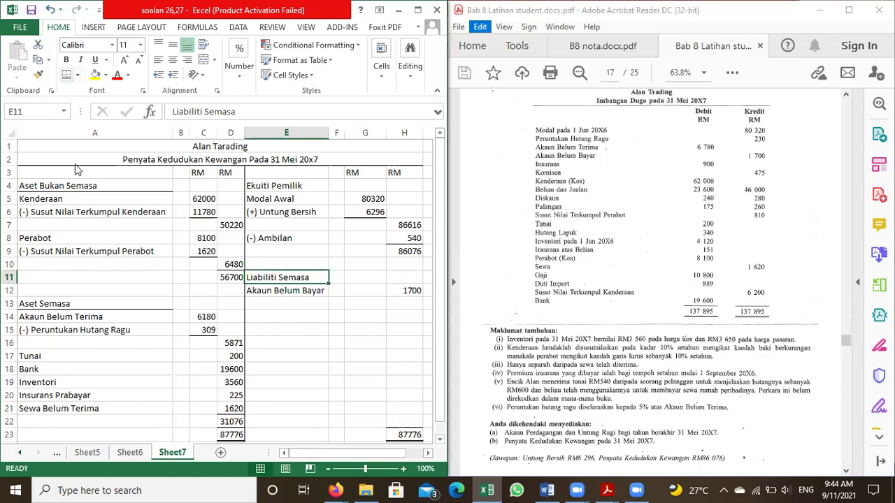
click(78, 75)
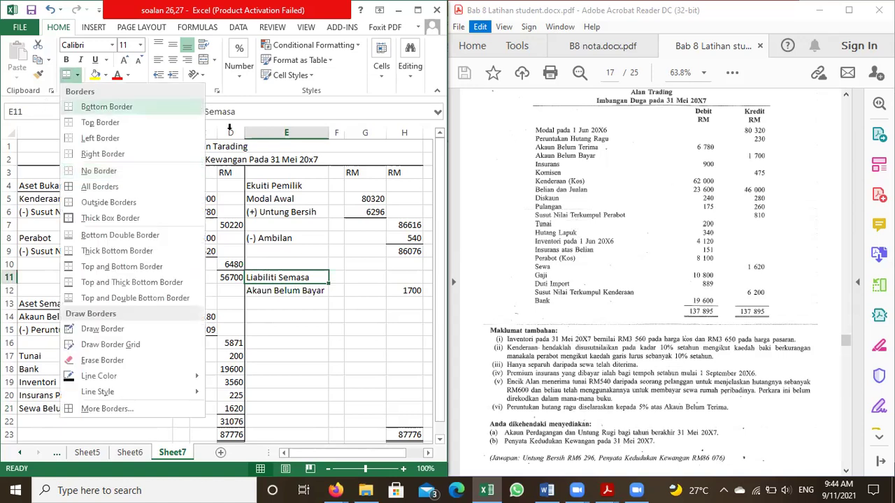
click(289, 185)
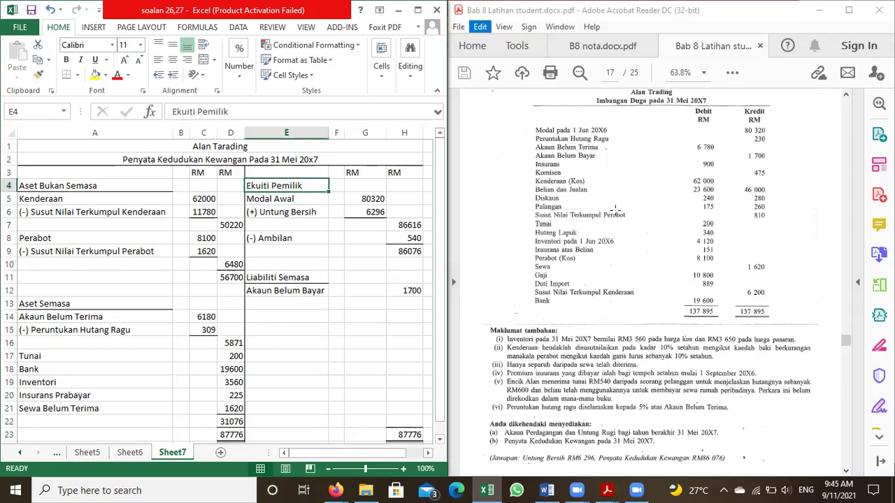
Look through the exercises after Alan Trading's in the PDF, as far as Soalan 30, and return to the start of Soalan 29
scroll(632, 221, down, 10)
scroll(632, 221, down, 8)
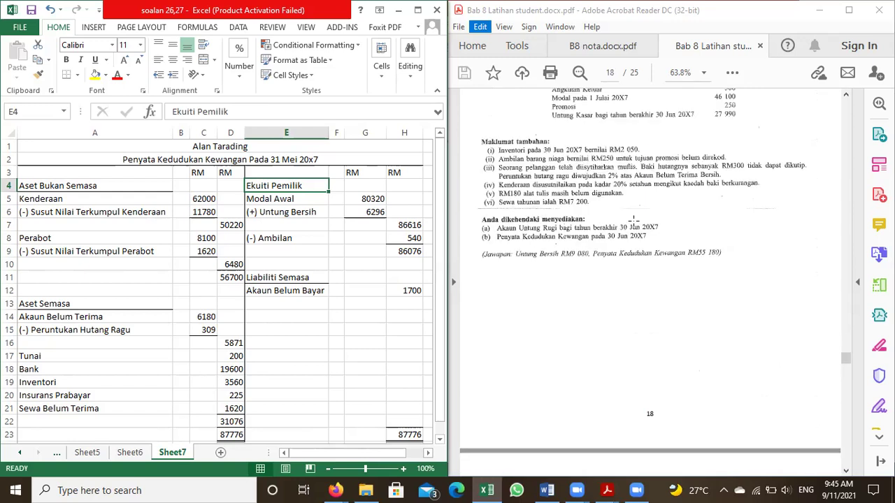
scroll(633, 221, down, 7)
scroll(632, 221, up, 5)
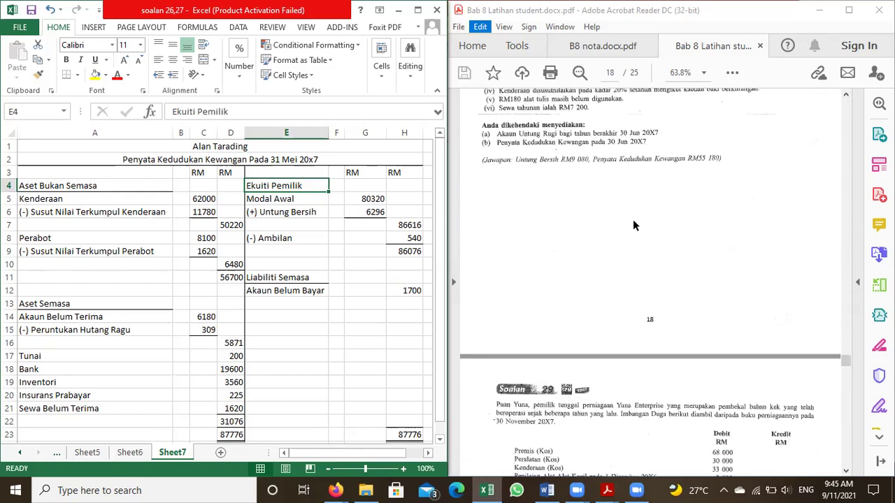
scroll(632, 221, up, 3)
scroll(633, 221, down, 14)
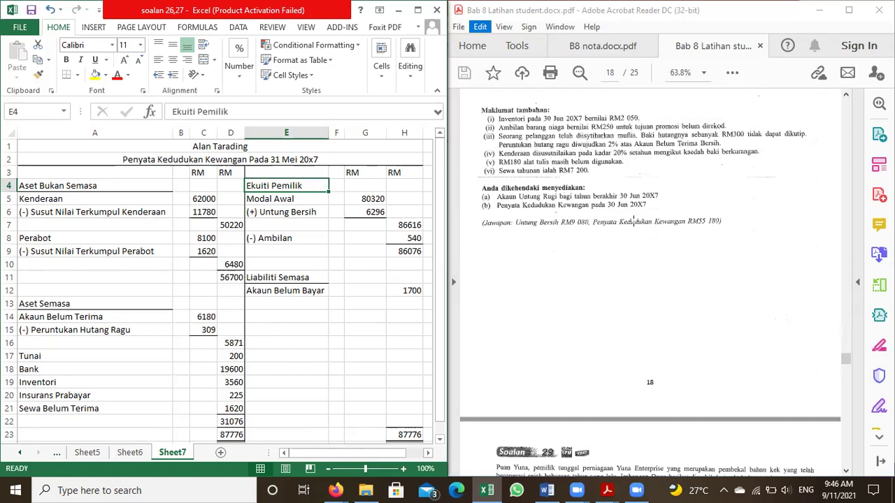
scroll(632, 221, down, 11)
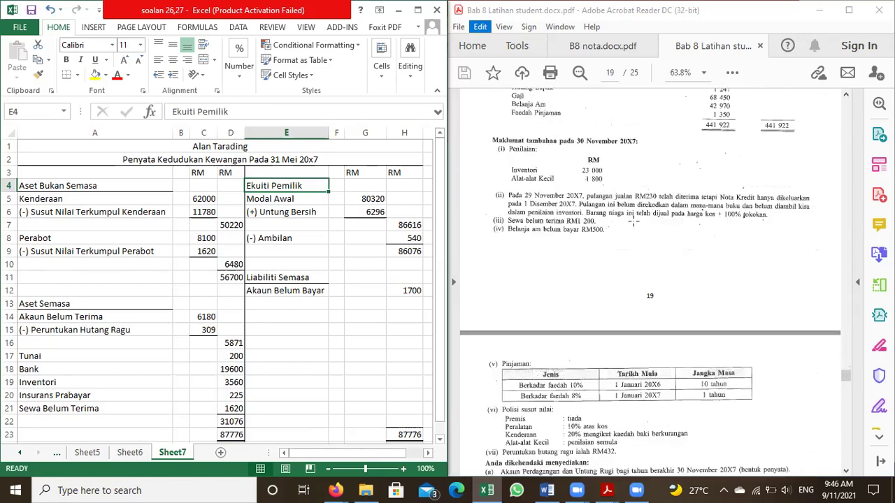
scroll(634, 220, down, 13)
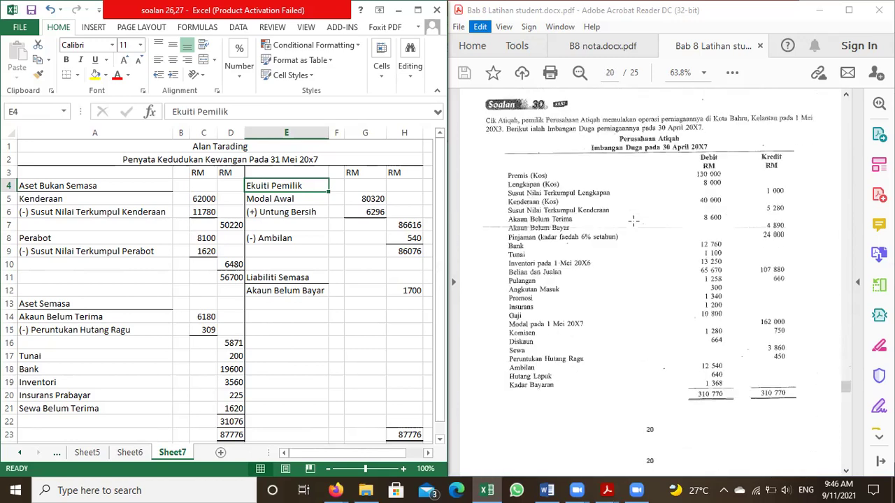
scroll(632, 219, down, 2)
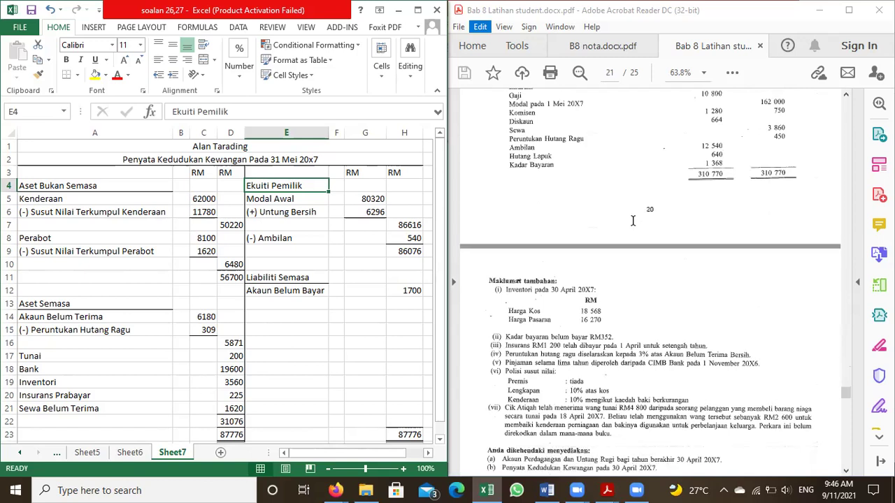
scroll(633, 221, up, 6)
scroll(633, 221, up, 10)
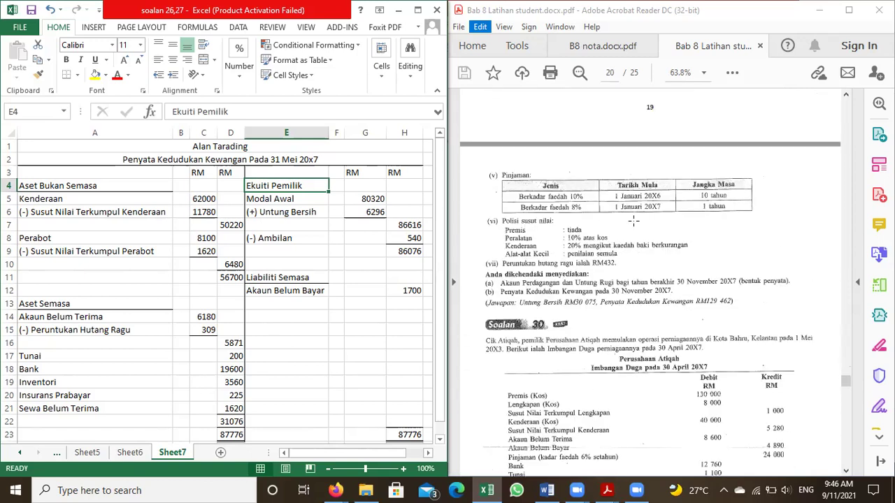
scroll(632, 222, up, 1)
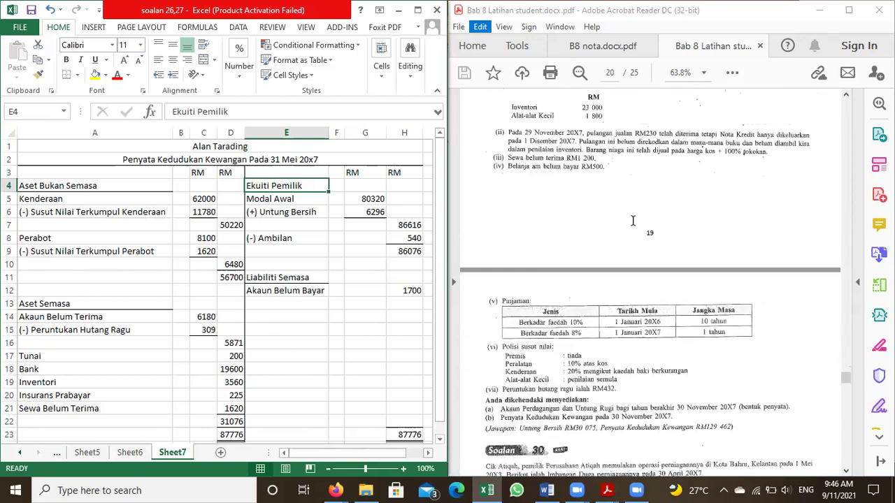
scroll(632, 221, up, 10)
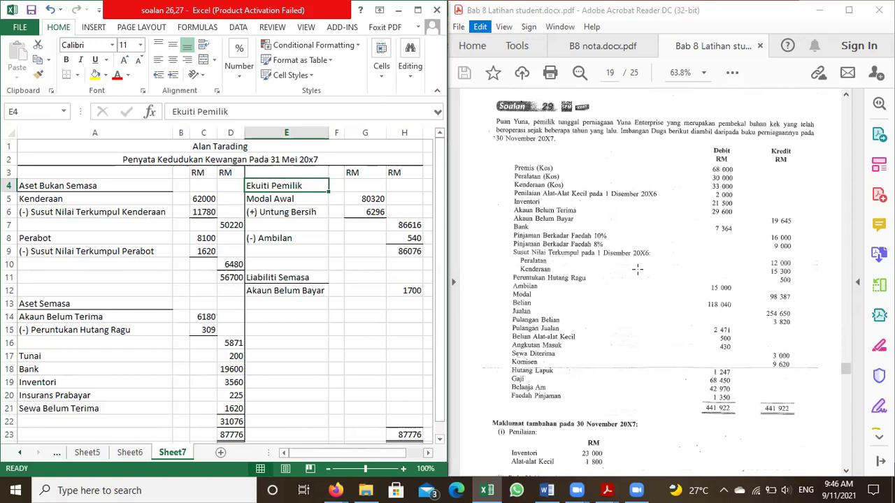
Review the trial balances, additional information and requirements of Soalan 29 and Soalan 30 in the PDF
scroll(636, 283, down, 2)
scroll(636, 283, down, 4)
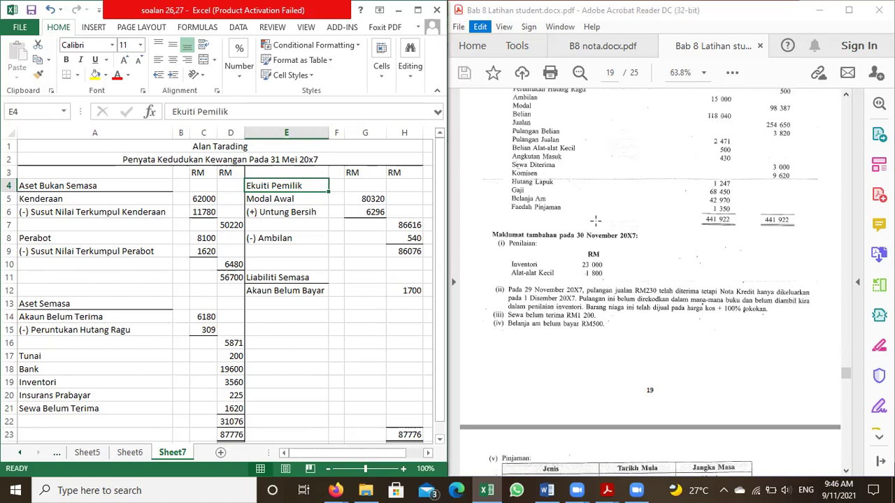
scroll(595, 221, down, 1)
scroll(594, 221, down, 12)
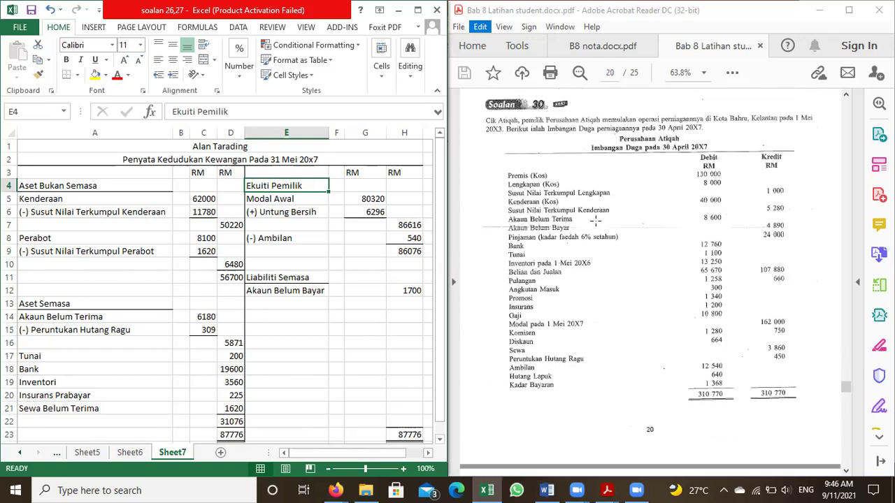
scroll(595, 221, down, 10)
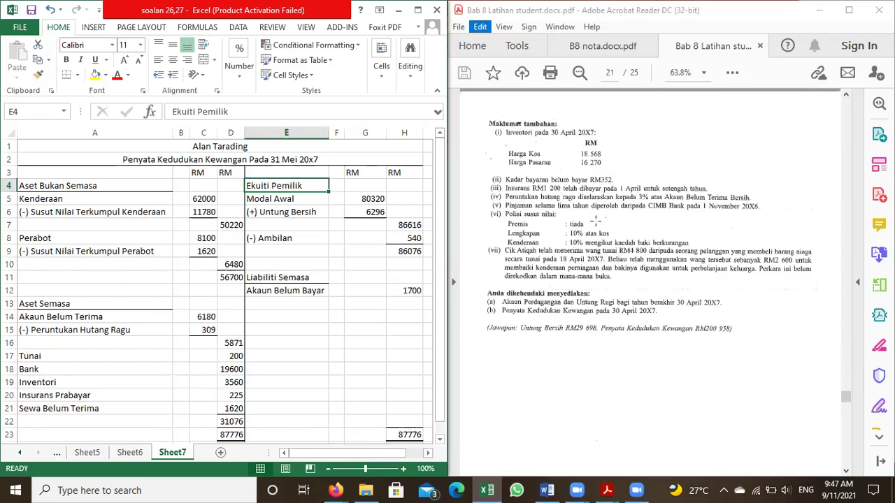
scroll(595, 221, up, 1)
scroll(595, 221, up, 12)
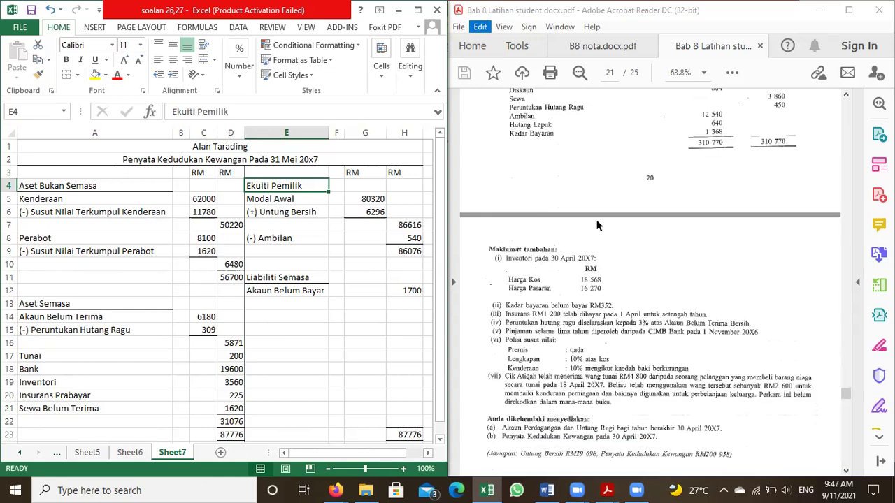
scroll(595, 221, up, 10)
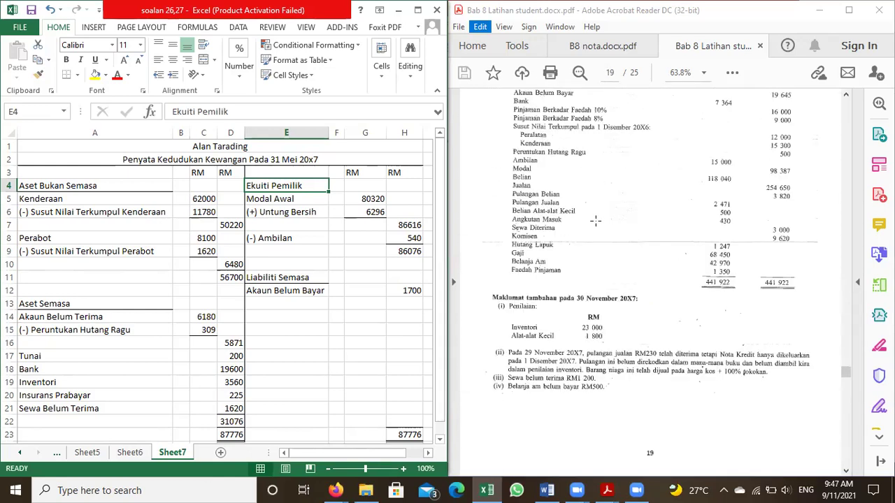
scroll(595, 221, down, 15)
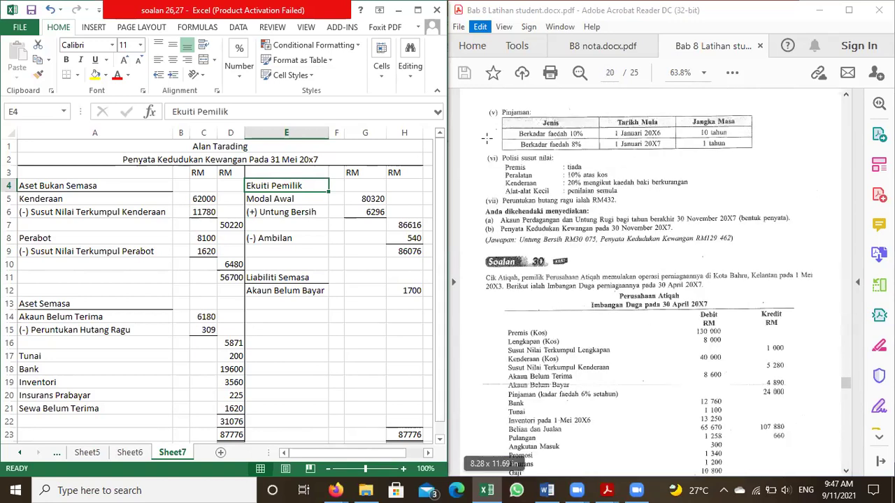
scroll(583, 321, down, 8)
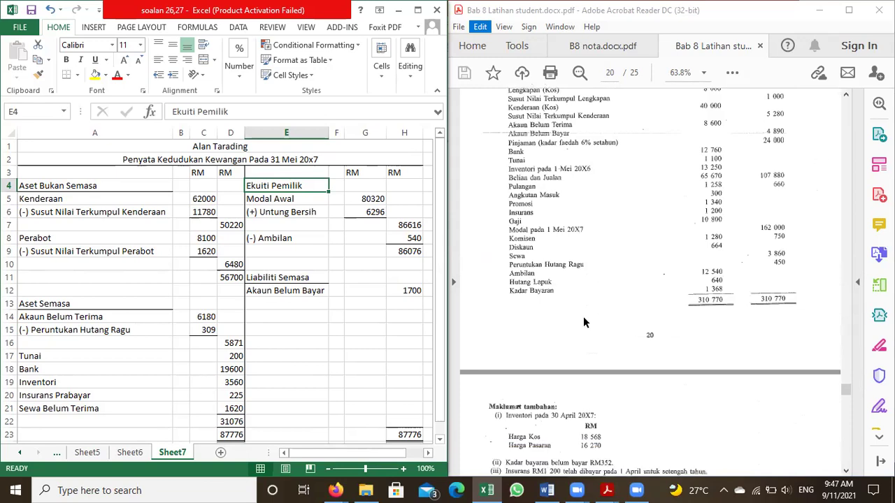
Read Soalan 30's additional information in the PDF, and return to Soalan 29's trial balance and additional information as at 30 November 20X7
scroll(584, 323, down, 2)
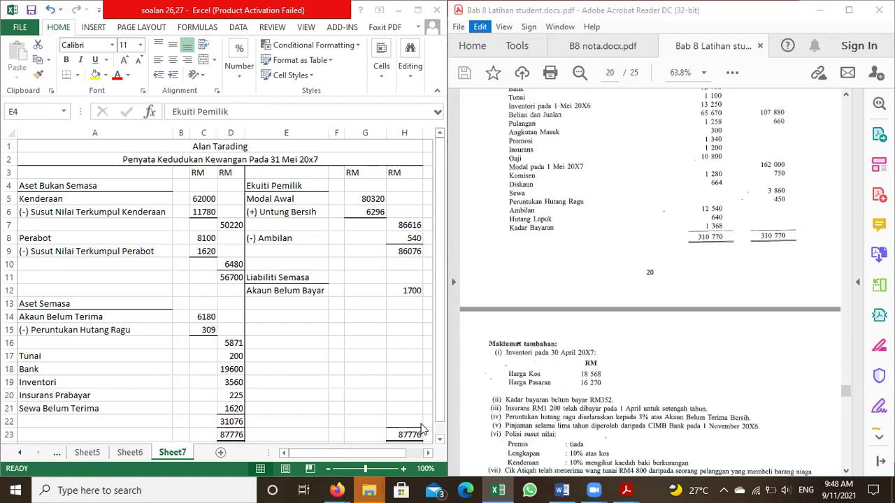
scroll(651, 314, up, 10)
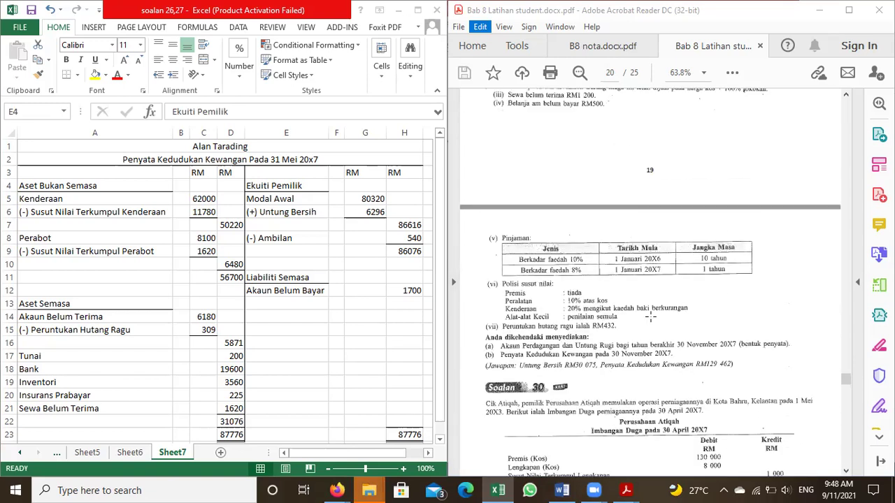
scroll(650, 317, up, 10)
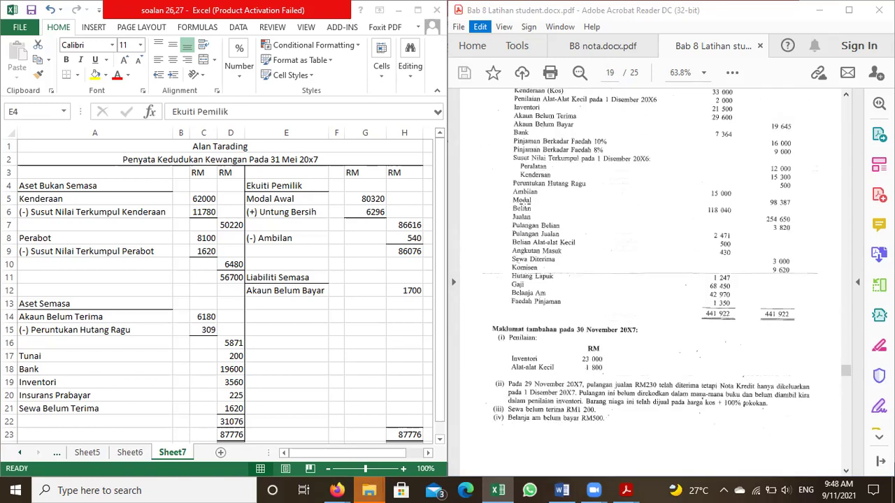
scroll(578, 240, down, 2)
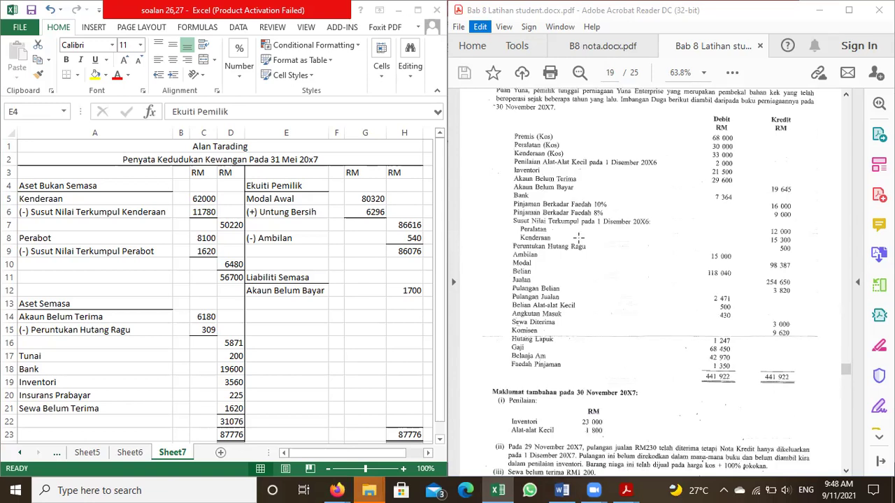
scroll(578, 239, down, 3)
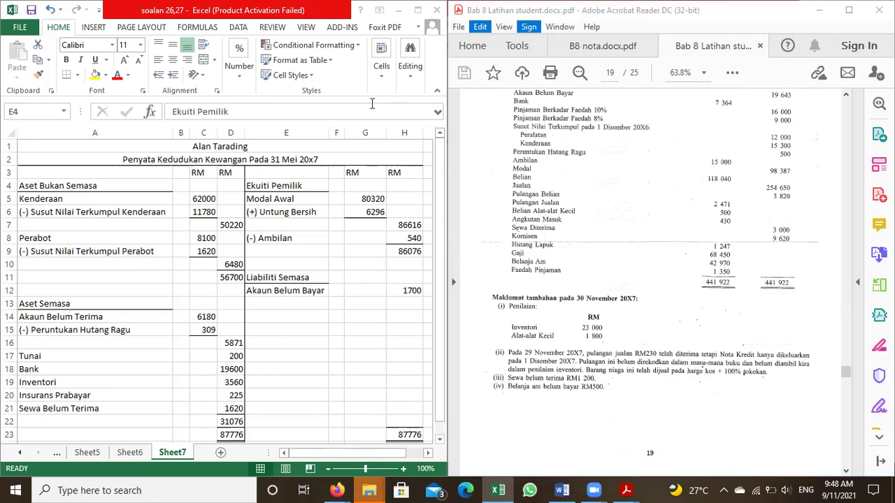
Add a new worksheet after Sheet7 and enter the heading "Soalan 29" in cell A1
click(221, 455)
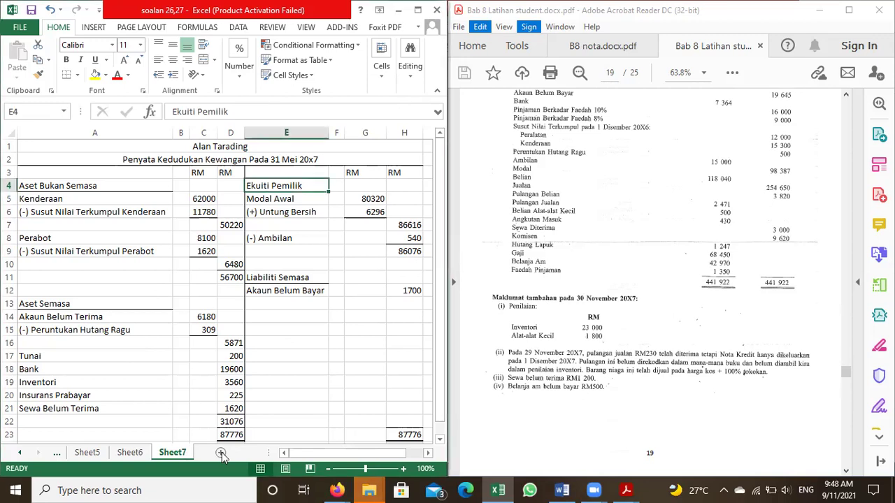
click(222, 454)
click(63, 208)
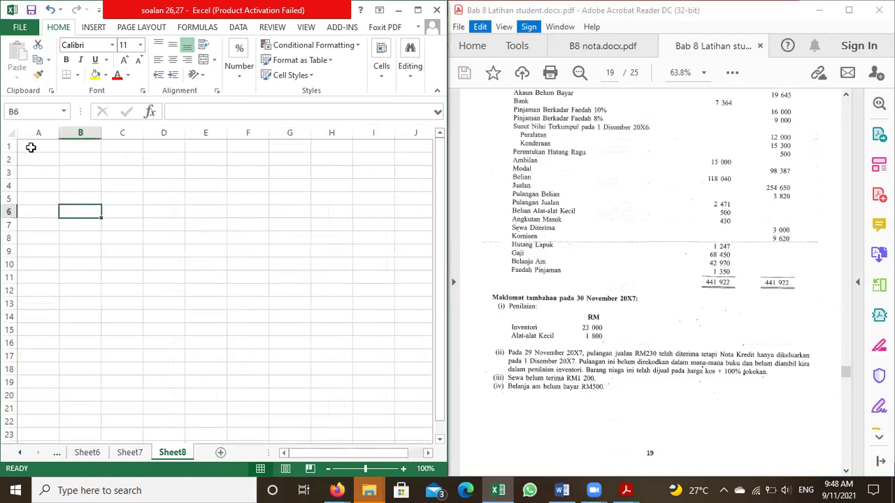
click(30, 147)
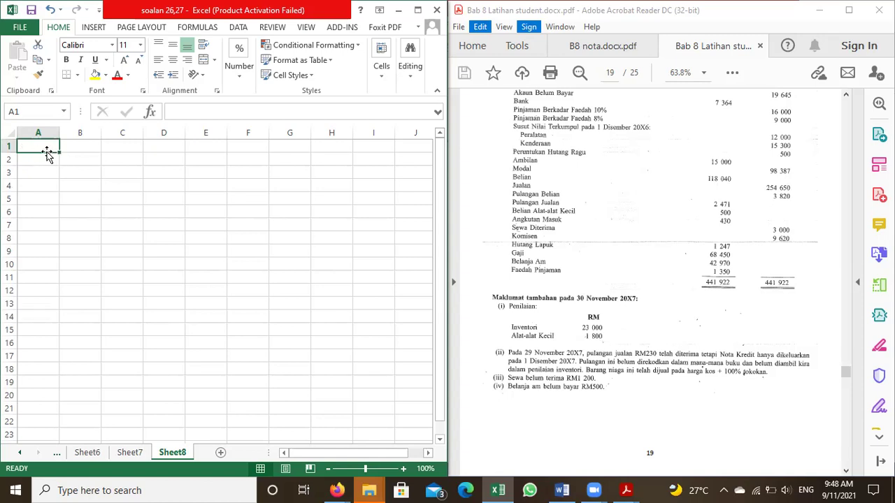
text(So)
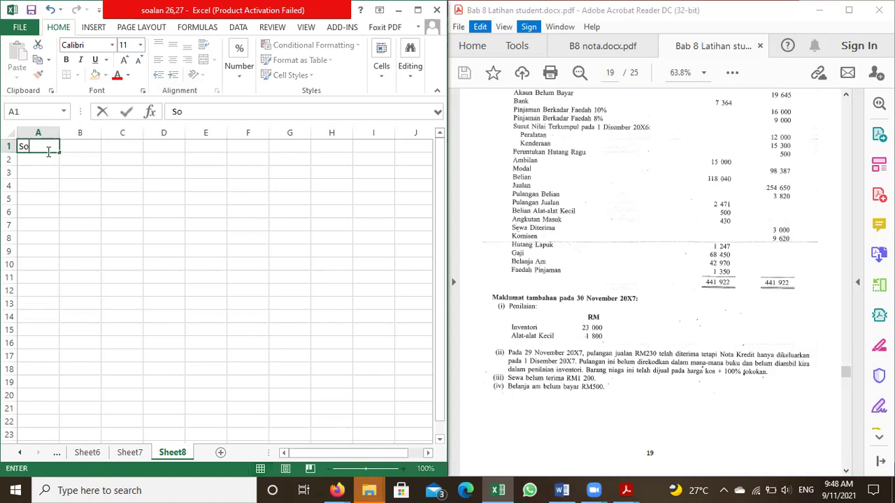
text(alan 9)
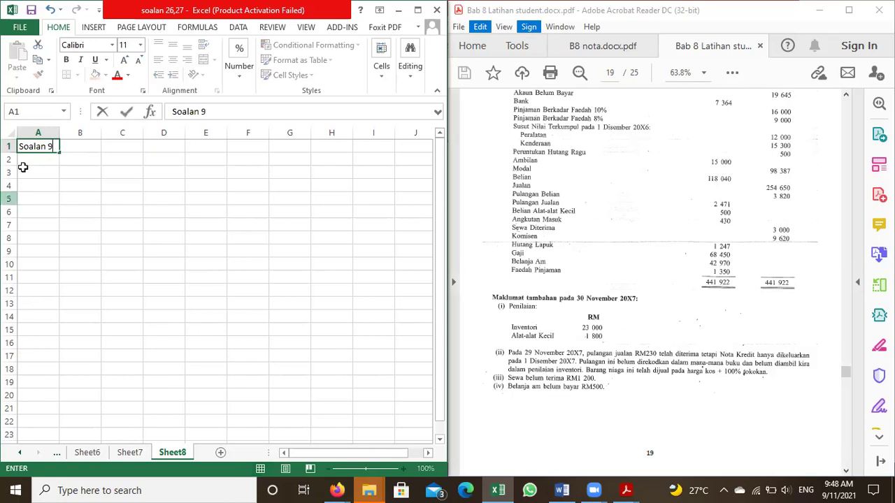
click(202, 112)
text(2)
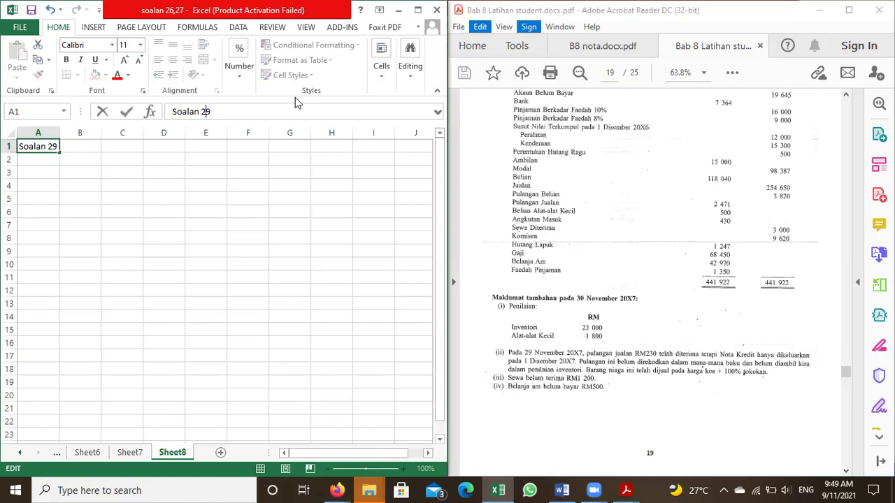